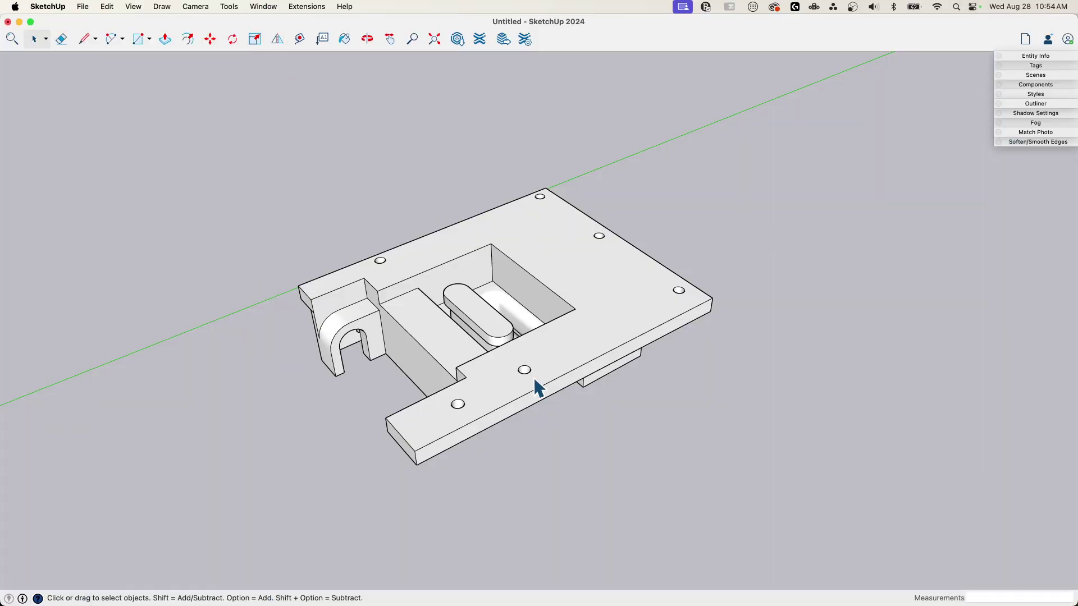
# - Examine the small part from several sides and compare its size with the scale figure
pyautogui.moveTo(532, 376)
pyautogui.mouseDown(button='middle')
pyautogui.moveTo(174, 145)
pyautogui.moveTo(563, 96)
pyautogui.moveTo(633, 397)
pyautogui.moveTo(432, 276)
pyautogui.moveTo(144, 264)
pyautogui.moveTo(137, 192)
pyautogui.moveTo(253, 252)
pyautogui.mouseUp(button='middle')
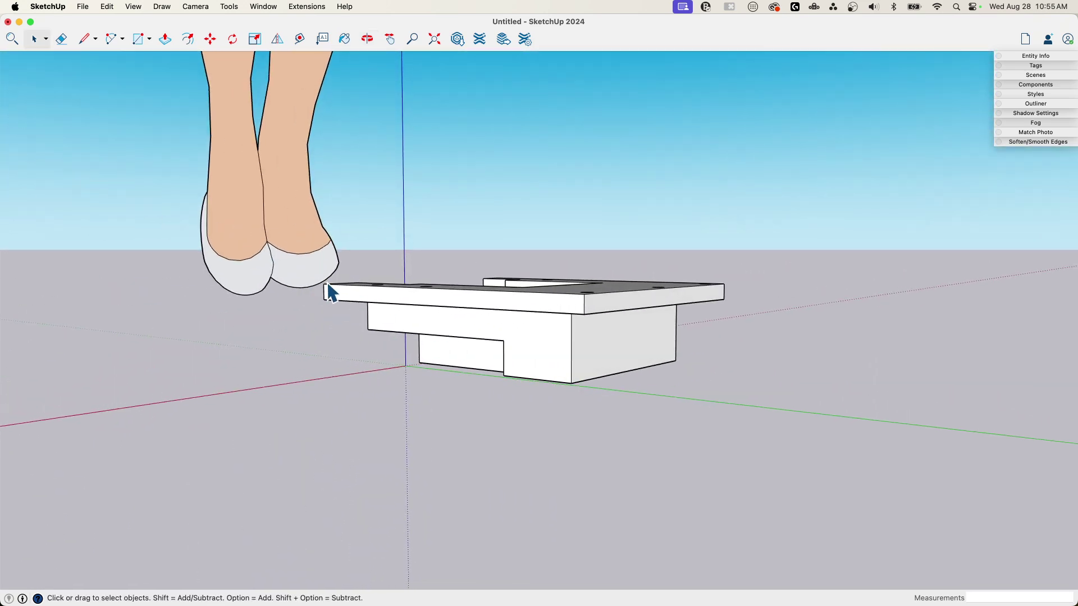
pyautogui.scroll(-10, 590, 354)
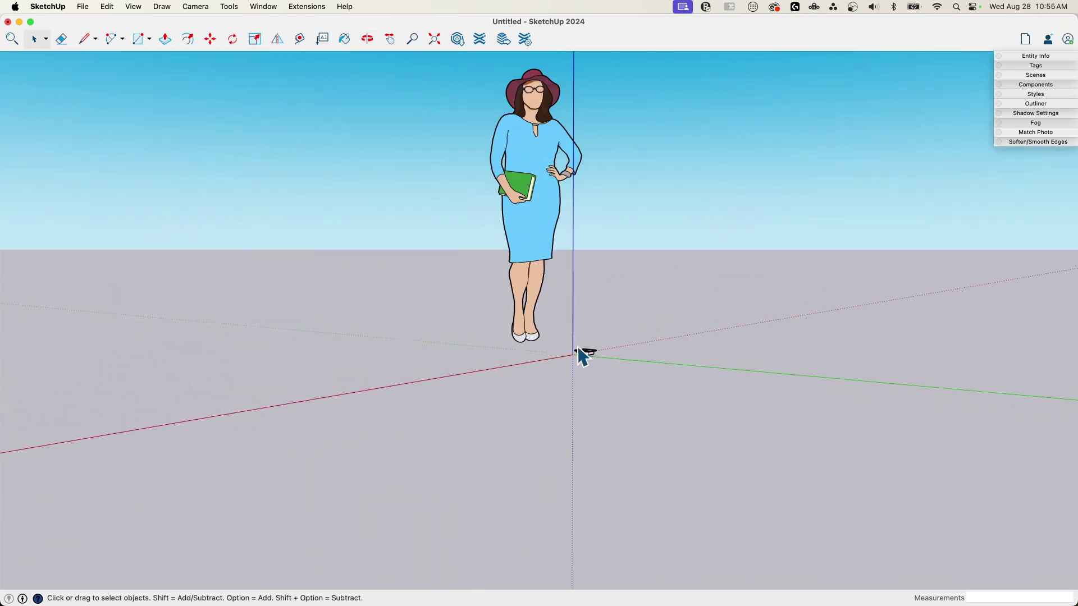
pyautogui.moveTo(577, 352); pyautogui.dragTo(809, 416, button='middle')
pyautogui.scroll(6, 630, 344)
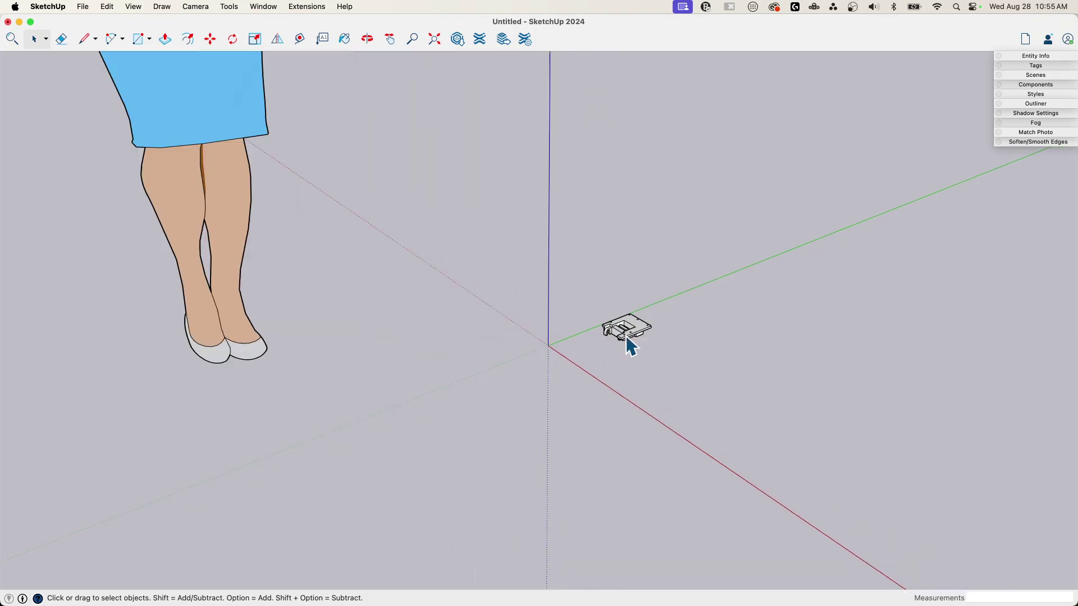
pyautogui.scroll(8, 631, 344)
pyautogui.moveTo(600, 337); pyautogui.dragTo(382, 285, button='middle')
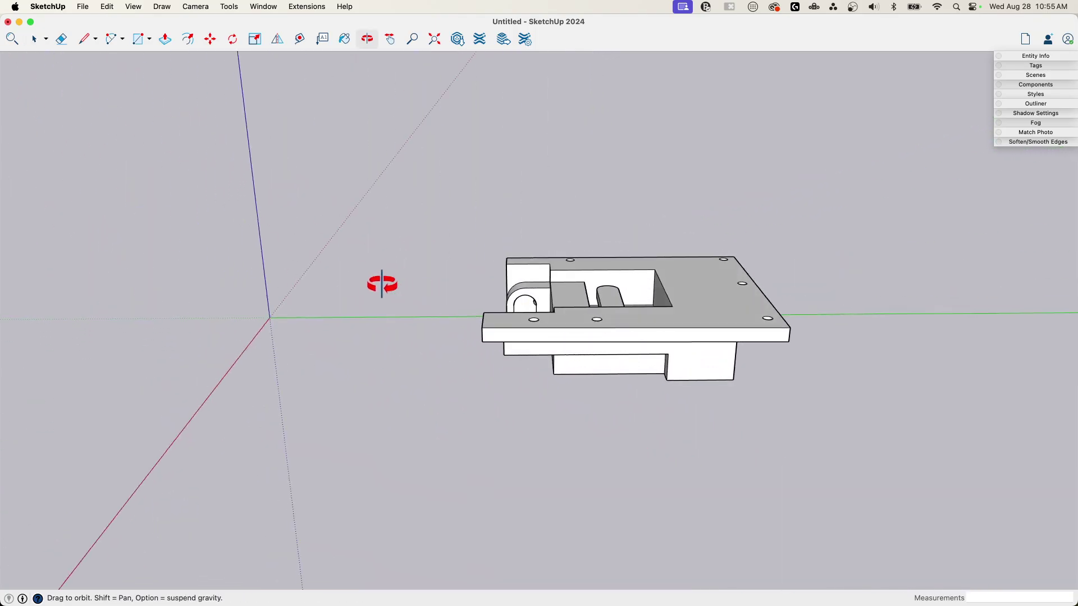
pyautogui.moveTo(503, 253); pyautogui.dragTo(726, 366, button='middle')
pyautogui.scroll(4, 573, 309)
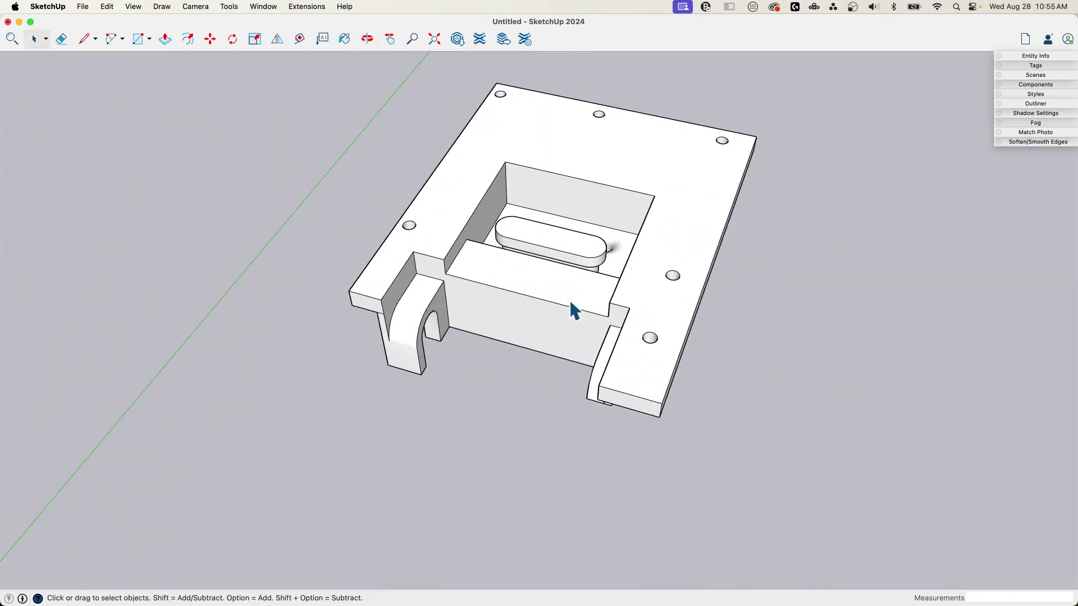
# - Examine the part's hooked arms, central pocket, rounded slot block and screw holes up close
pyautogui.moveTo(571, 308); pyautogui.dragTo(820, 288, button='middle')
pyautogui.scroll(3, 574, 246)
pyautogui.moveTo(517, 240); pyautogui.dragTo(434, 517, button='middle')
pyautogui.scroll(-2, 554, 228)
pyautogui.scroll(-2, 473, 279)
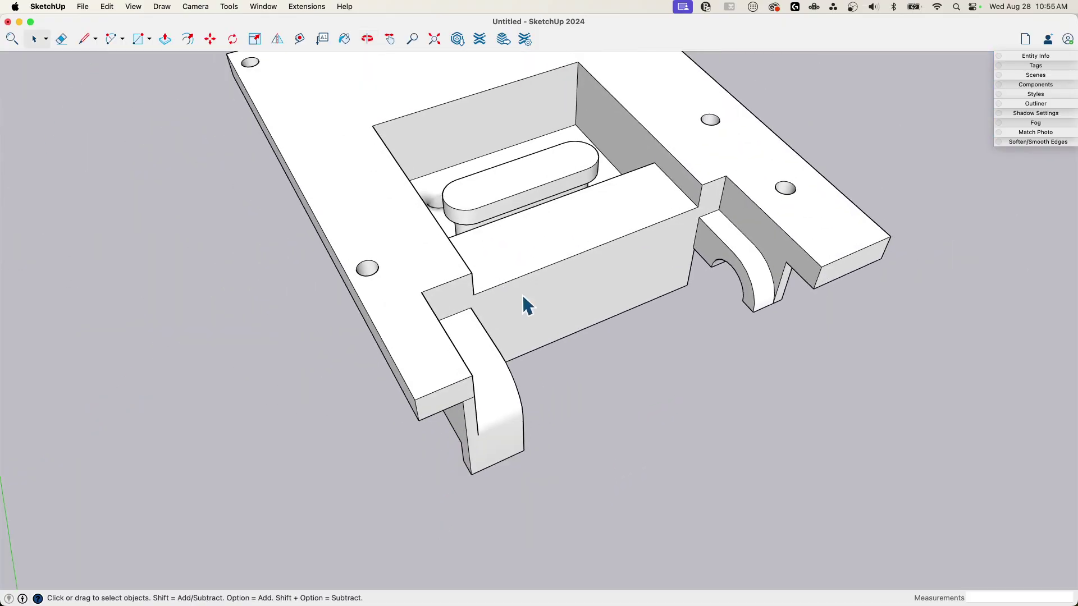
pyautogui.scroll(-1, 550, 306)
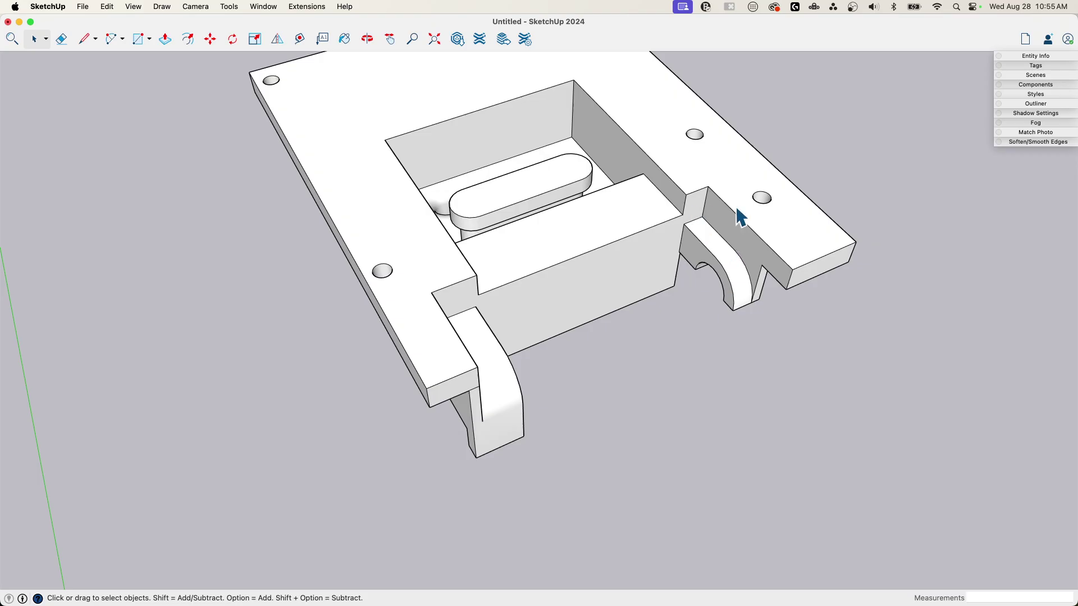
pyautogui.moveTo(751, 209); pyautogui.dragTo(405, 272, button='middle')
pyautogui.scroll(2, 428, 281)
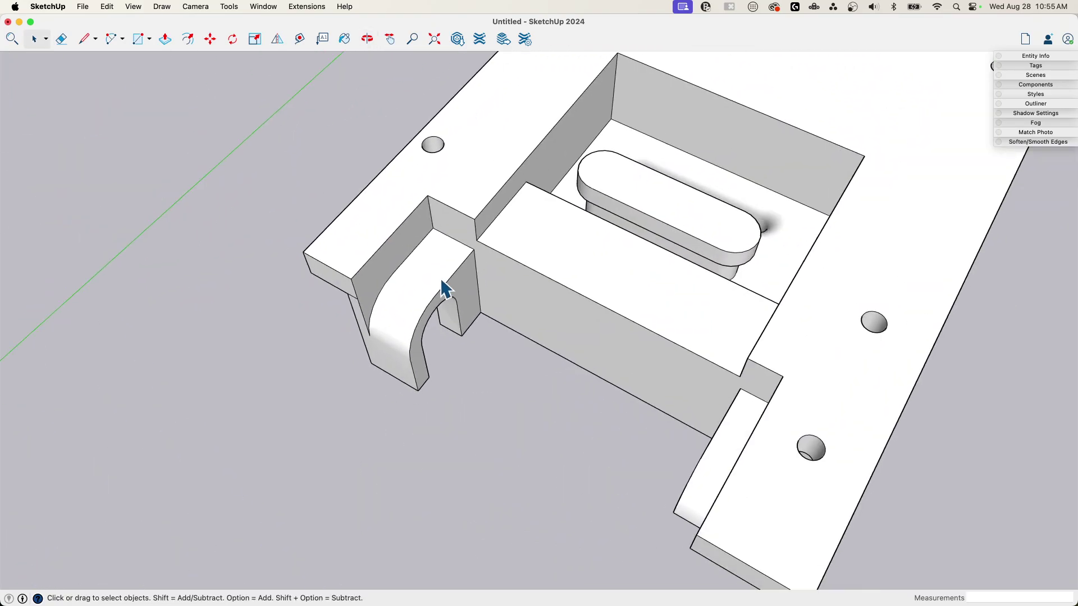
pyautogui.scroll(-2, 442, 282)
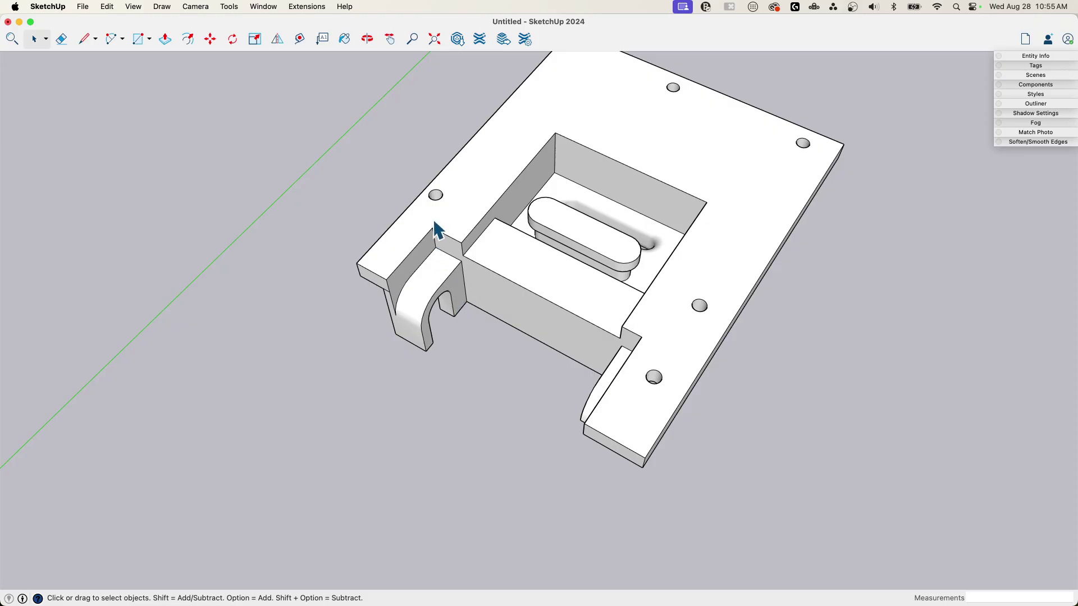
pyautogui.scroll(-4, 652, 379)
pyautogui.moveTo(679, 390); pyautogui.dragTo(488, 256, button='middle')
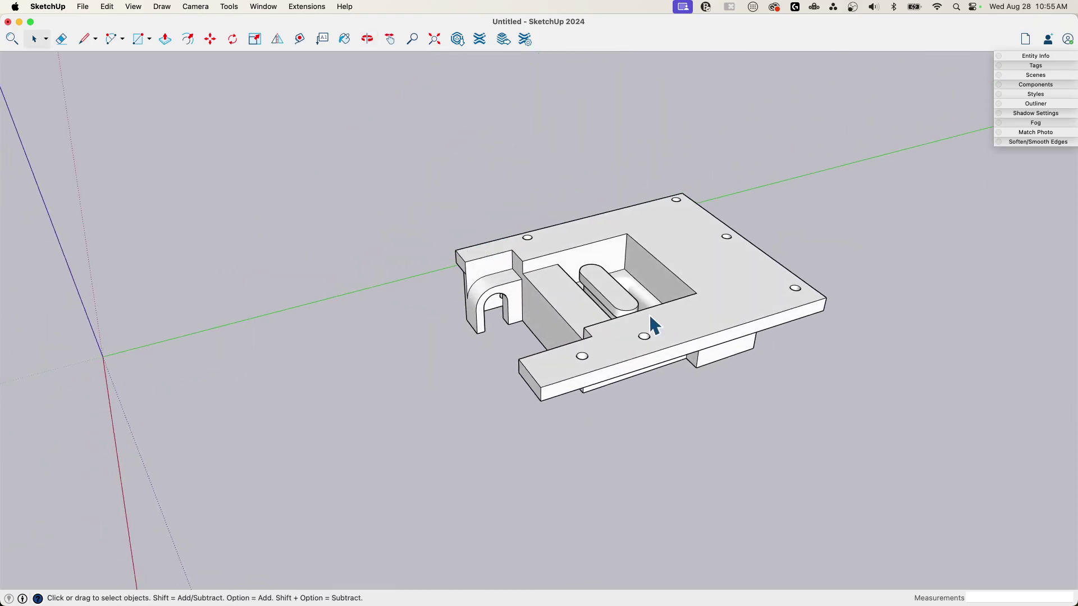
pyautogui.moveTo(649, 314); pyautogui.dragTo(728, 399, button='middle')
pyautogui.scroll(2, 801, 265)
pyautogui.scroll(-2, 703, 462)
pyautogui.scroll(3, 746, 257)
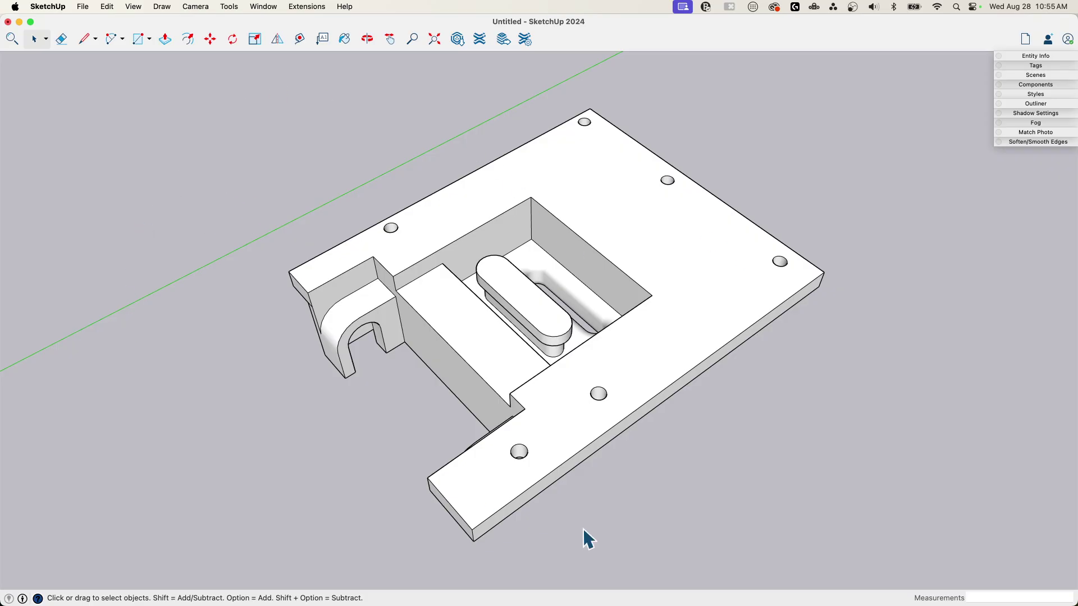
pyautogui.press('o')
pyautogui.moveTo(692, 355); pyautogui.dragTo(671, 278)
pyautogui.press('space')
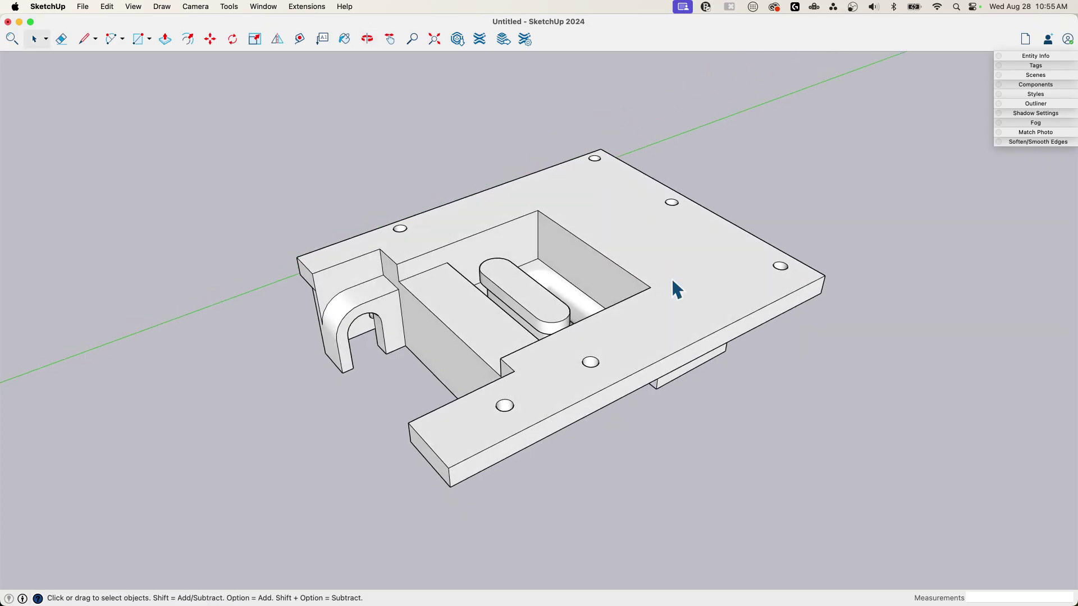
# - Open the model's unit settings beside the part and review the length display precision choices
pyautogui.click(263, 7)
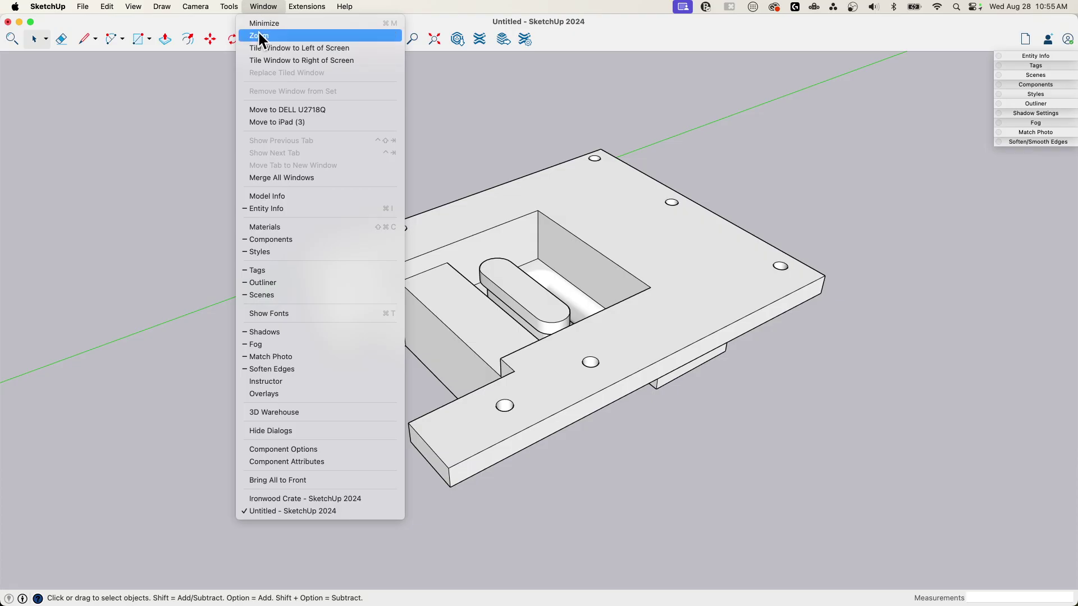
pyautogui.click(268, 196)
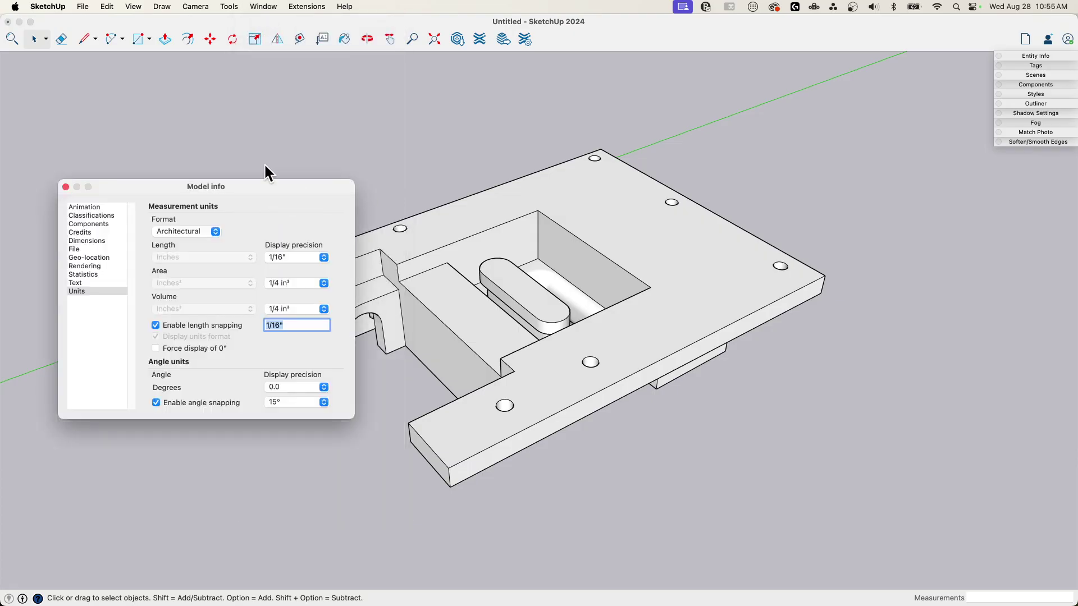
pyautogui.moveTo(211, 186); pyautogui.dragTo(185, 69)
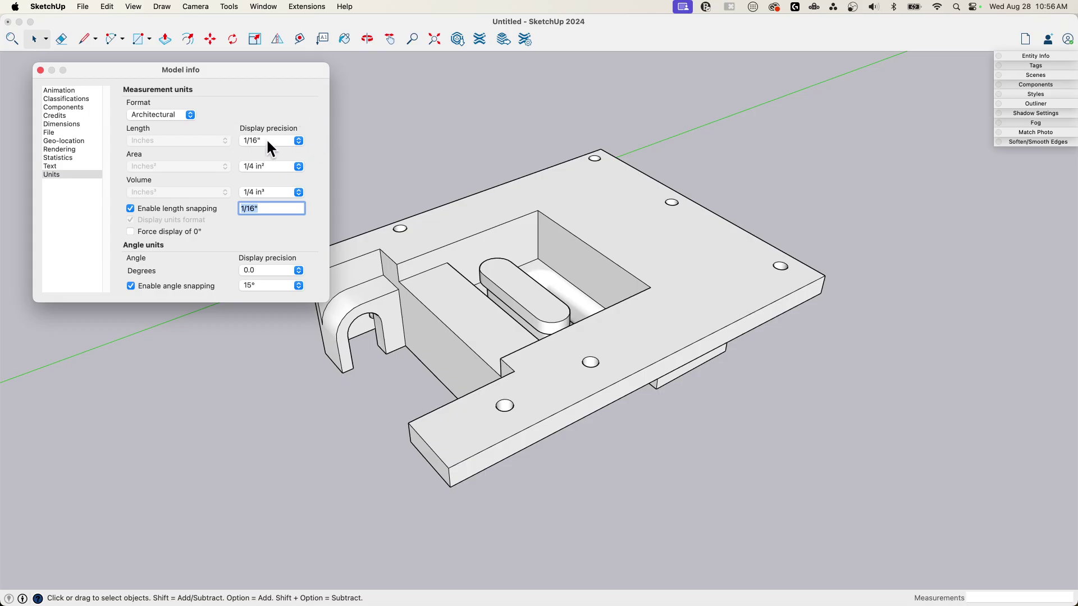
pyautogui.click(267, 140)
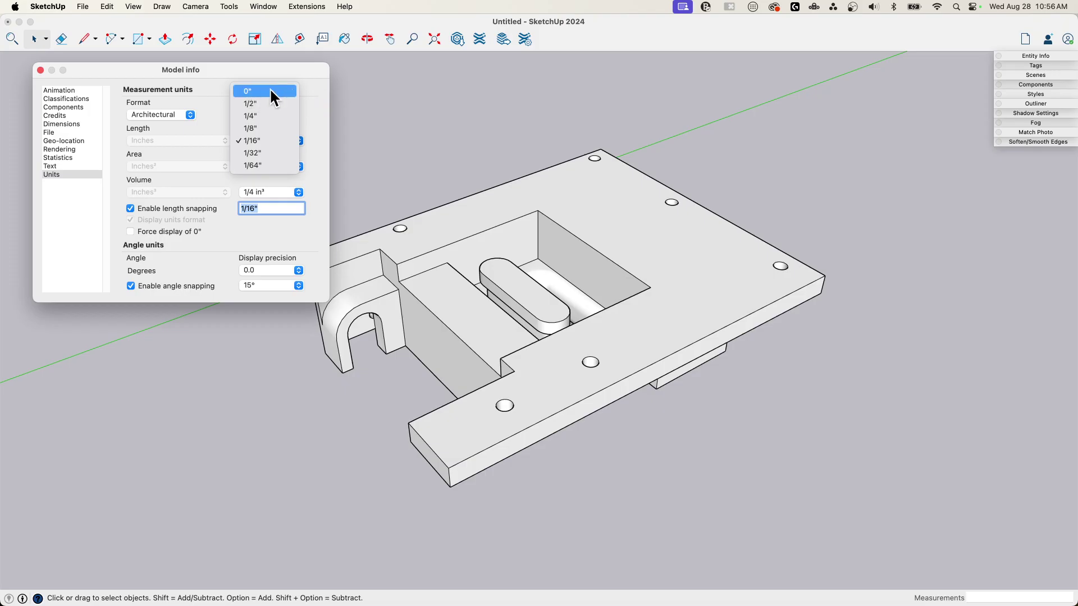
pyautogui.click(311, 95)
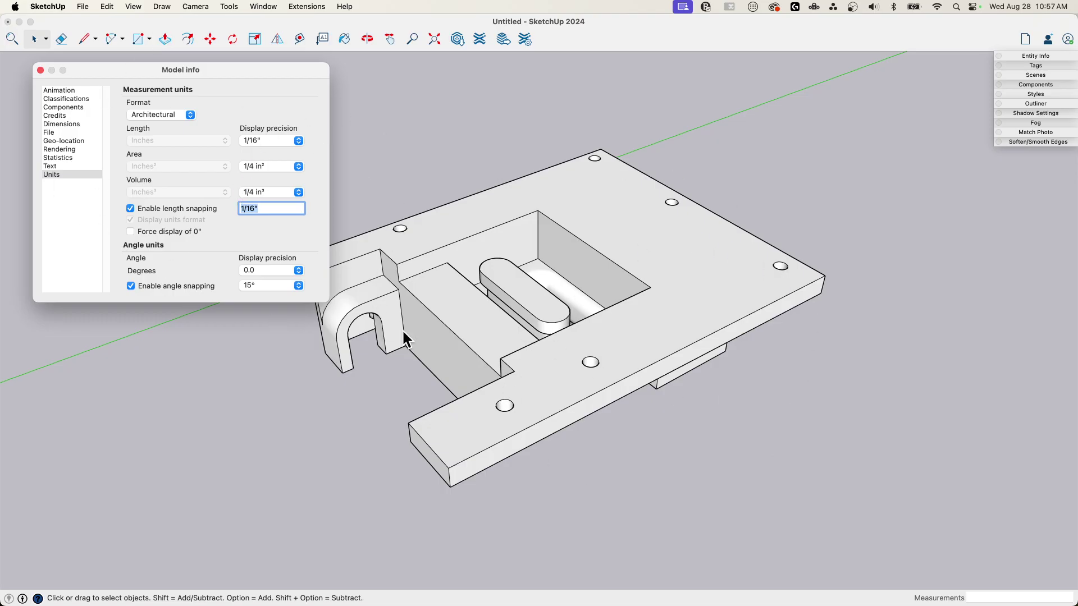
# - Measure the arch's opening and the diameter of the nearest screw hole with the Line tool
pyautogui.click(378, 348)
pyautogui.press('l')
pyautogui.click(353, 368)
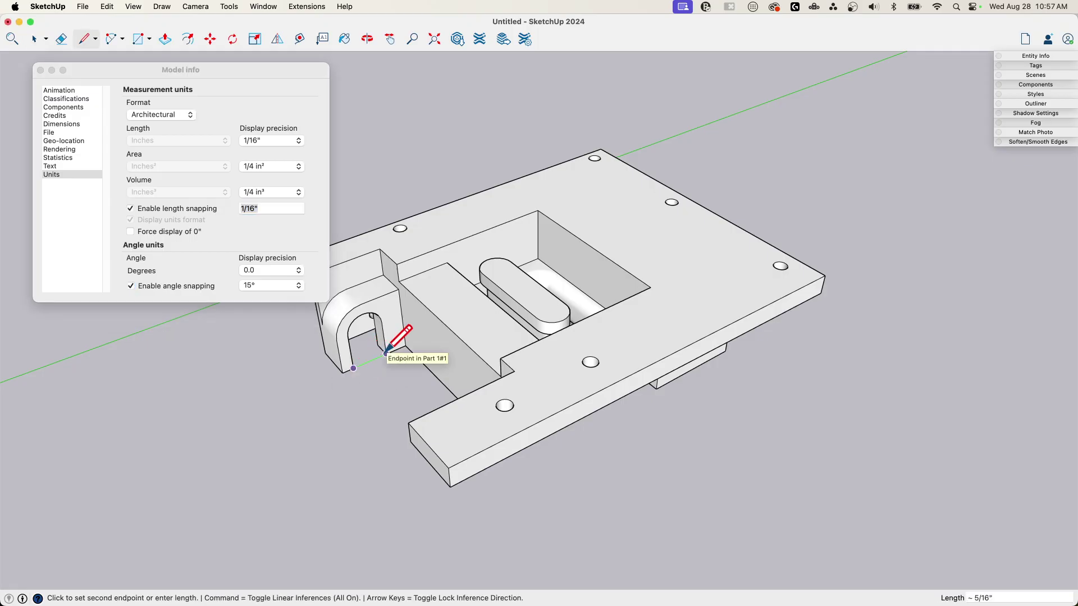
pyautogui.scroll(2, 386, 354)
pyautogui.press('Escape')
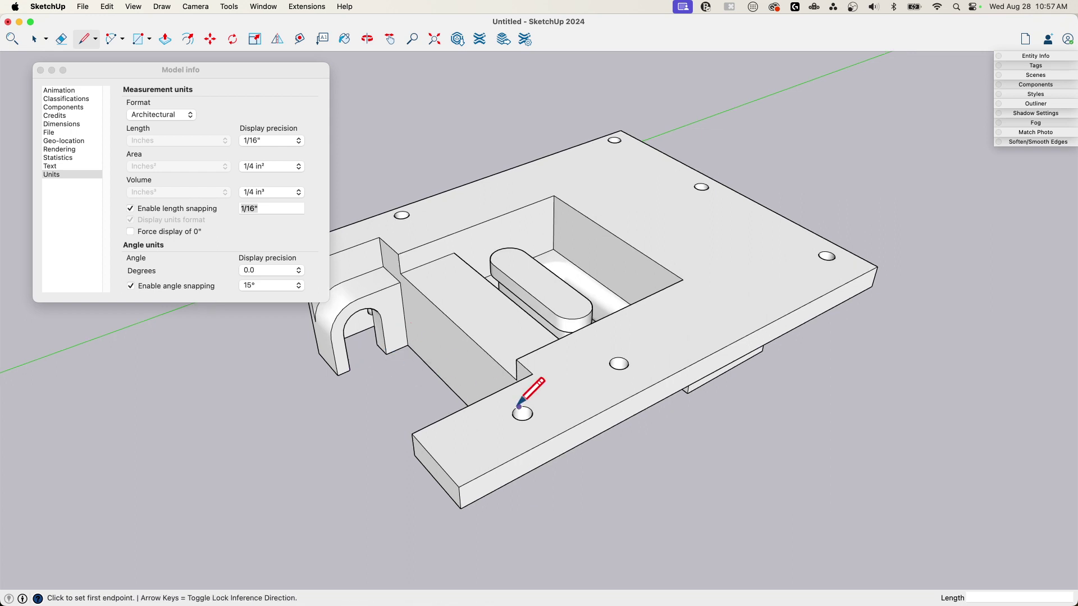
pyautogui.click(517, 408)
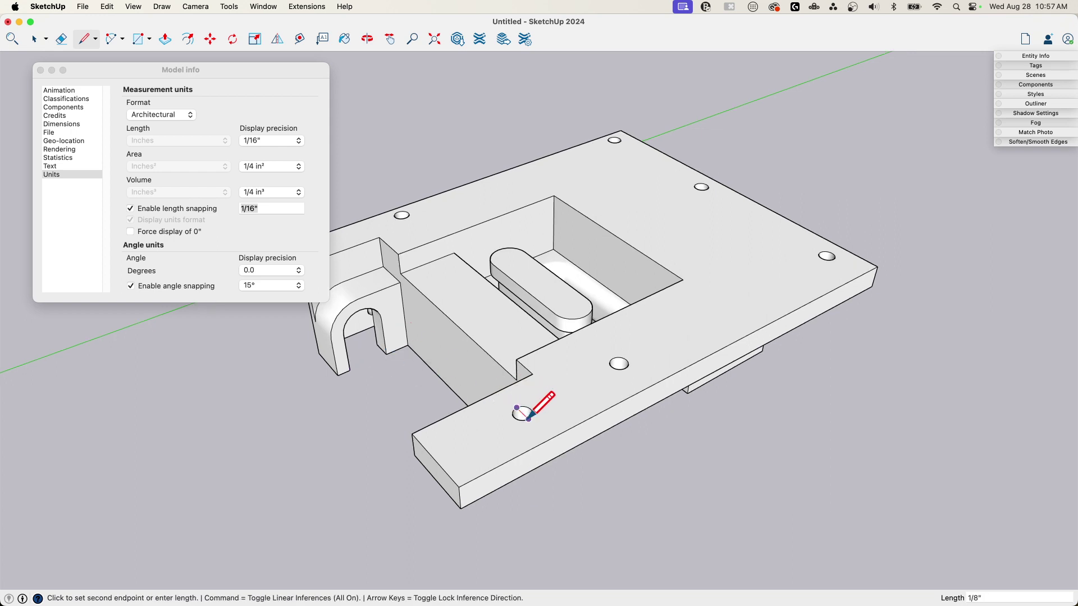
pyautogui.press('space')
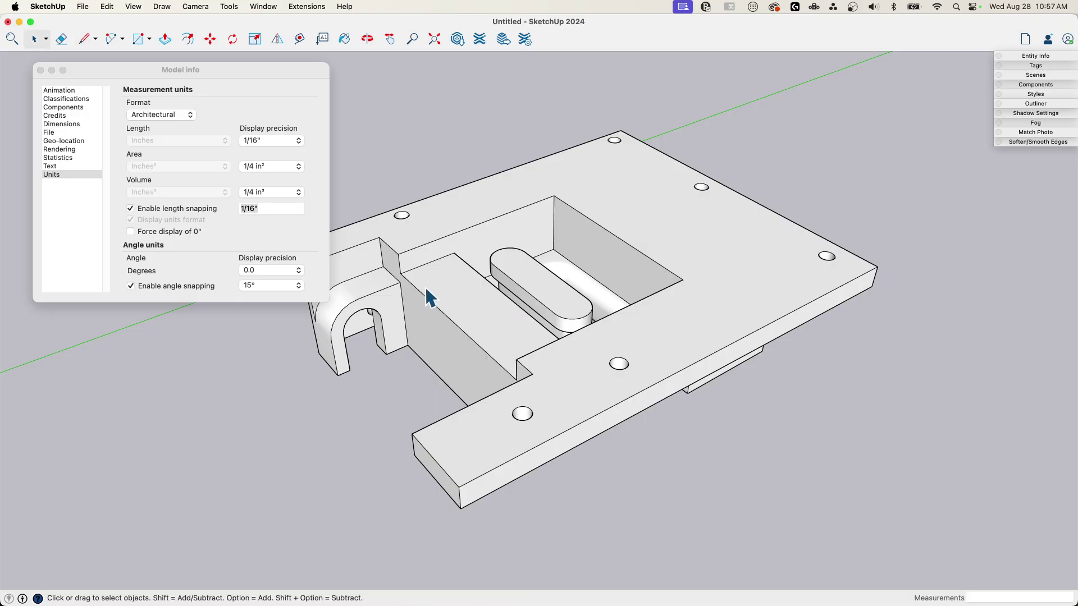
# - Measure the short vertical edge at the notch above the arch with the Line tool
pyautogui.scroll(1, 423, 285)
pyautogui.press('l')
pyautogui.click(400, 274)
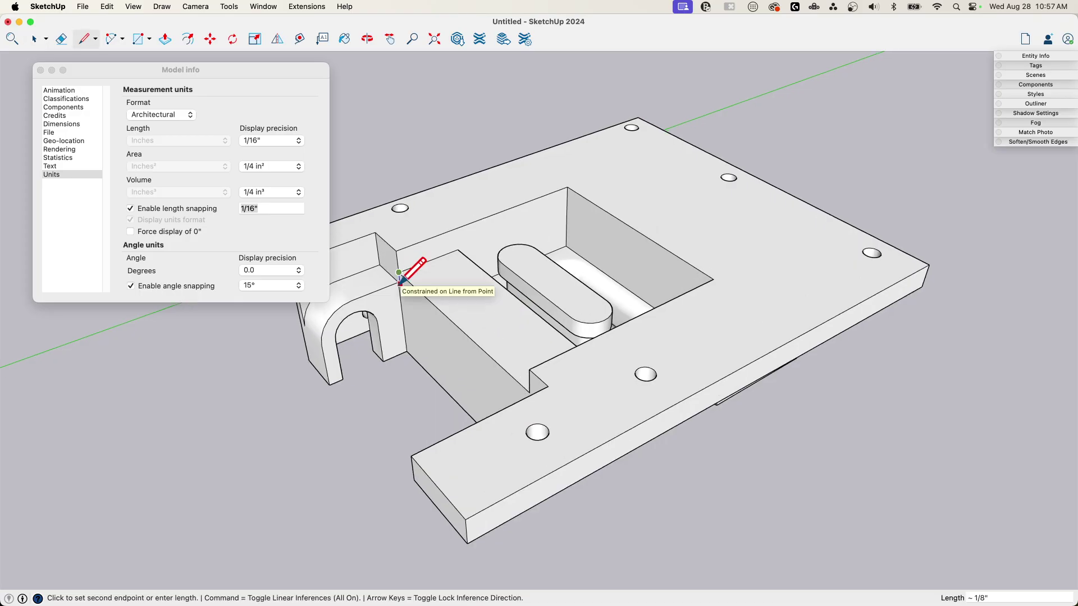
pyautogui.press('space')
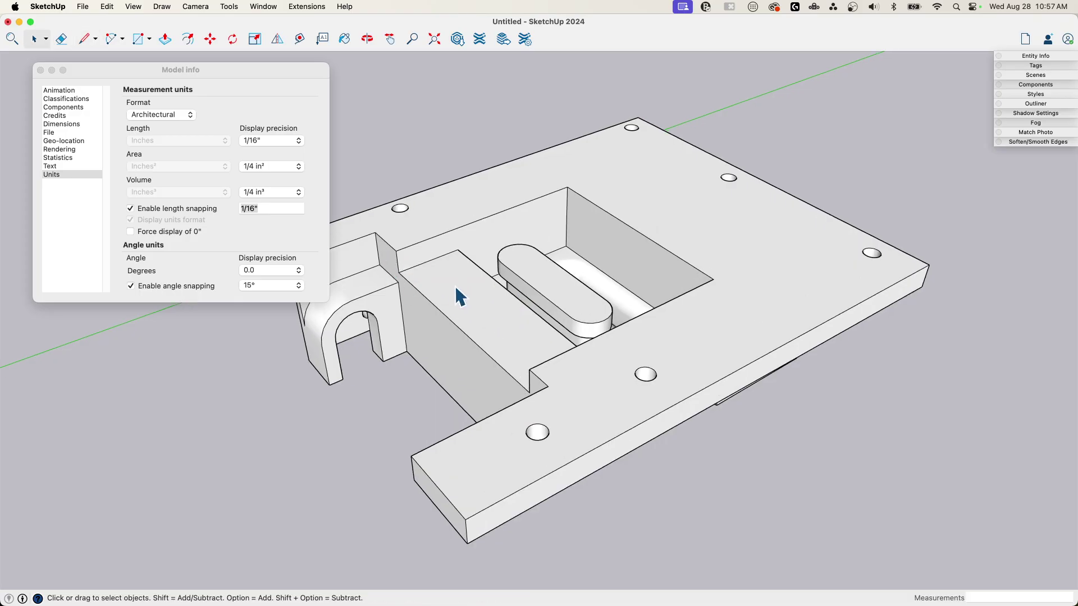
pyautogui.scroll(-3, 449, 301)
pyautogui.moveTo(436, 301); pyautogui.dragTo(403, 228, button='middle')
pyautogui.moveTo(548, 425); pyautogui.dragTo(480, 343, button='middle')
pyautogui.moveTo(590, 305); pyautogui.dragTo(617, 432, button='middle')
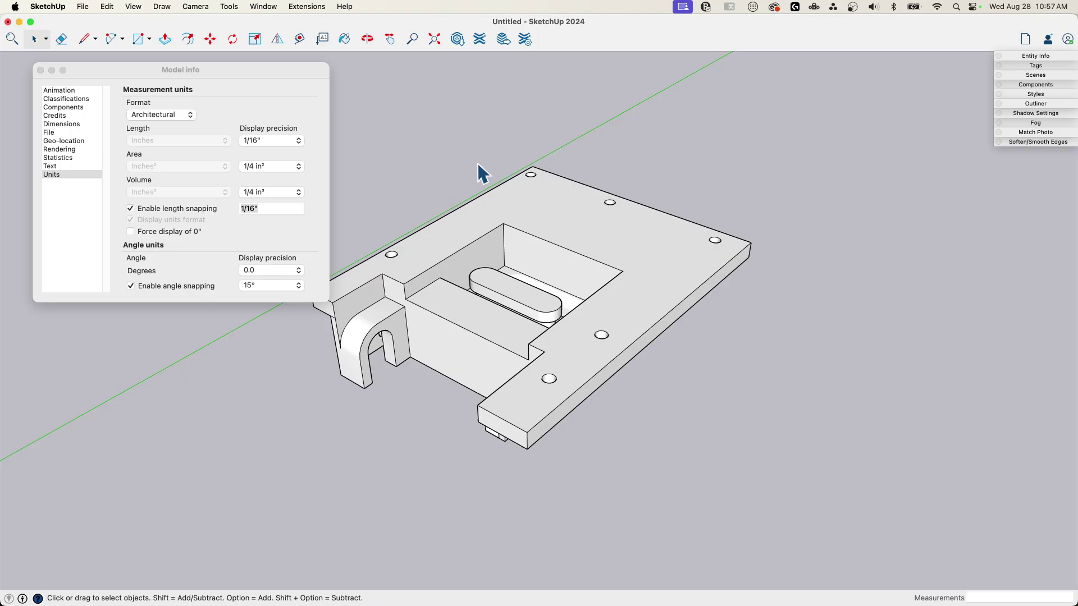
pyautogui.moveTo(377, 361)
pyautogui.mouseDown(button='middle')
pyautogui.moveTo(792, 392)
pyautogui.moveTo(558, 392)
pyautogui.moveTo(387, 428)
pyautogui.moveTo(296, 397)
pyautogui.mouseUp(button='middle')
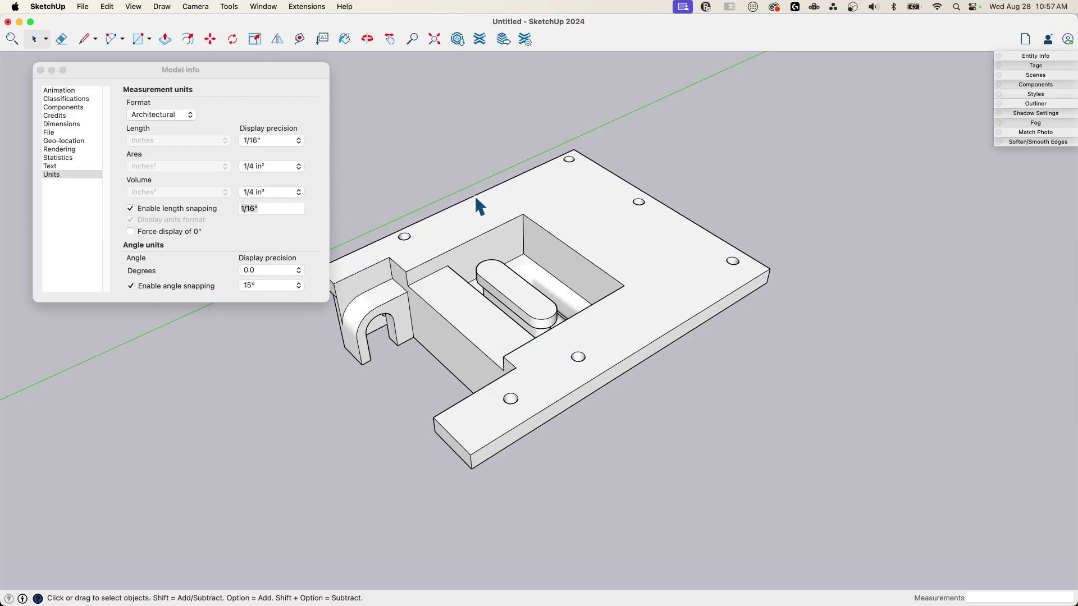
# - Set the measurement format to Decimal and review the length display precision choices in inches
pyautogui.click(175, 115)
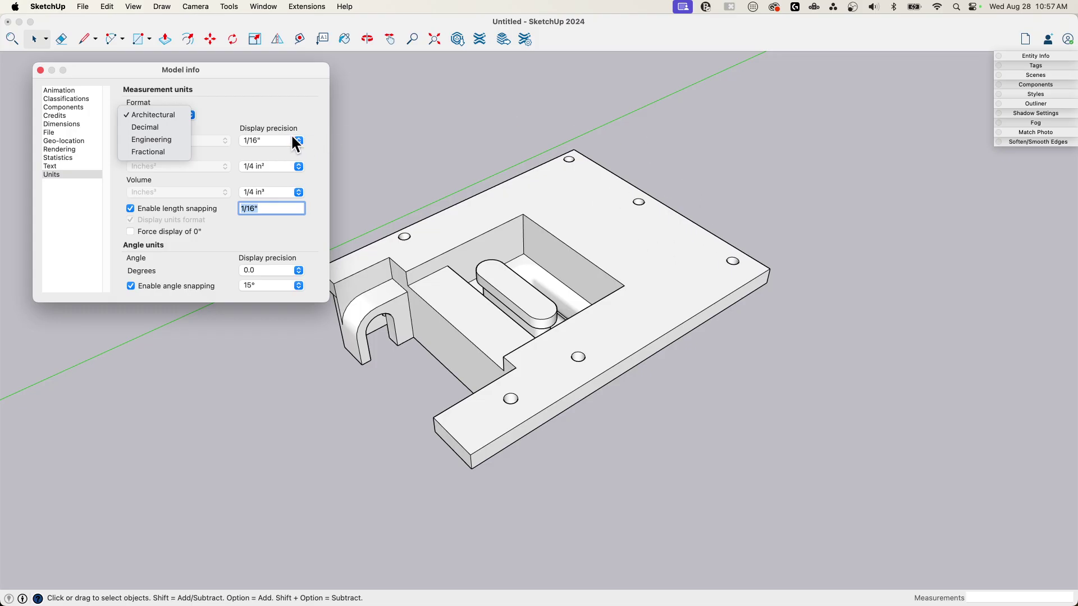
pyautogui.click(153, 125)
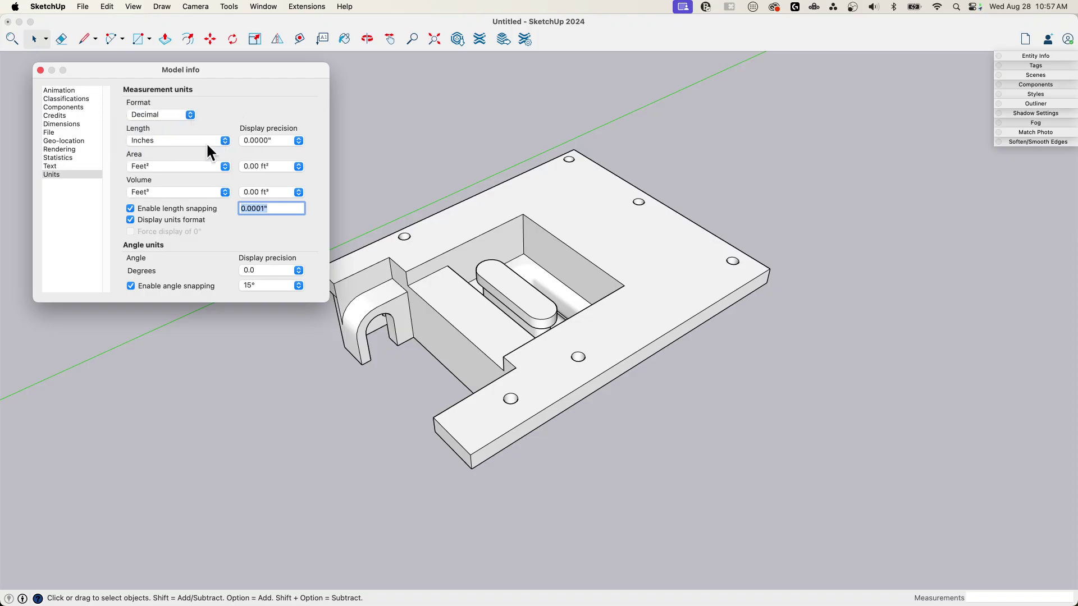
pyautogui.click(281, 142)
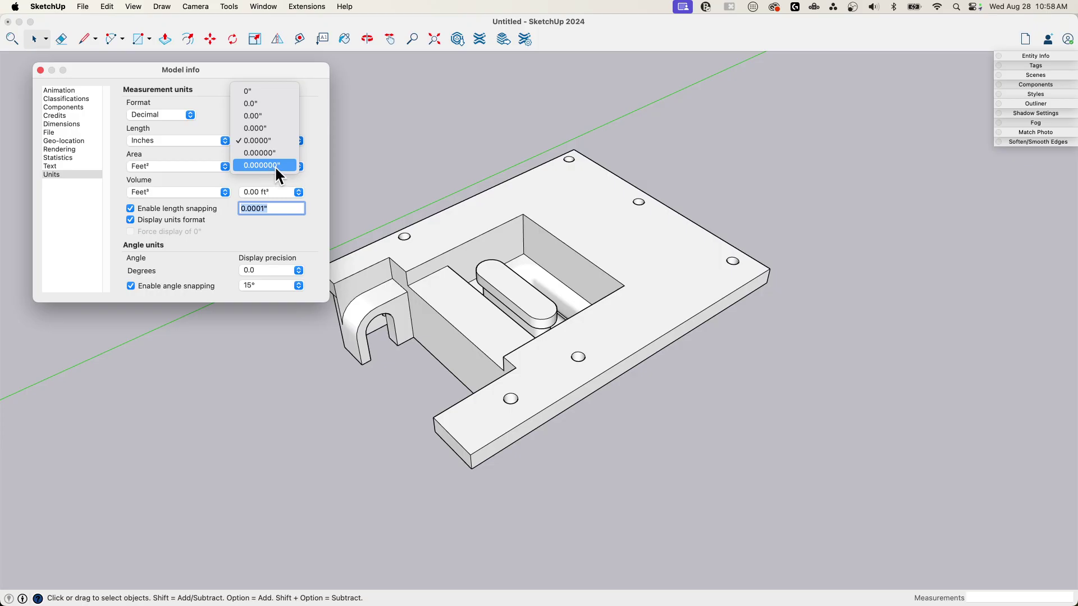
pyautogui.click(315, 100)
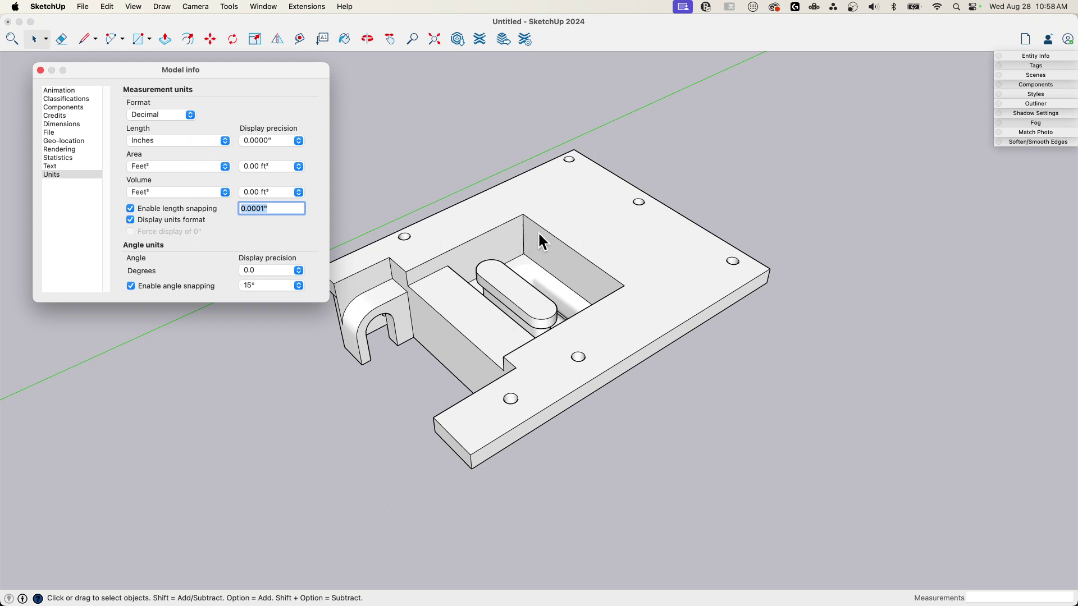
# - Set the length units to Millimeters and review the available precision and unit choices
pyautogui.click(179, 143)
pyautogui.click(197, 177)
pyautogui.click(273, 141)
pyautogui.click(189, 140)
pyautogui.click(189, 140)
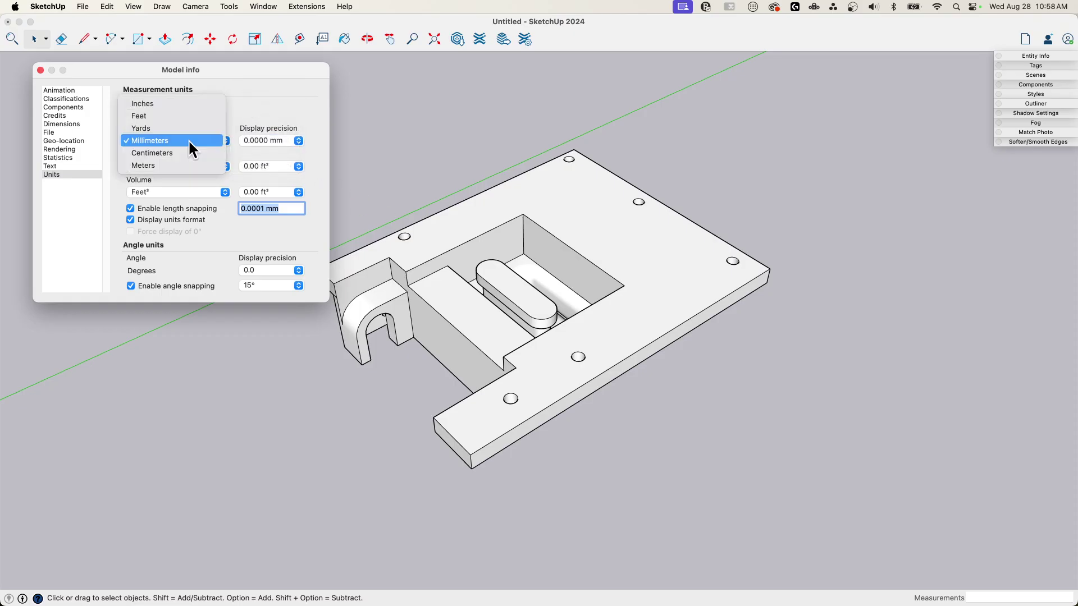
# - Set the length units back to Inches and restore the Architectural measurement format
pyautogui.click(154, 104)
pyautogui.click(251, 139)
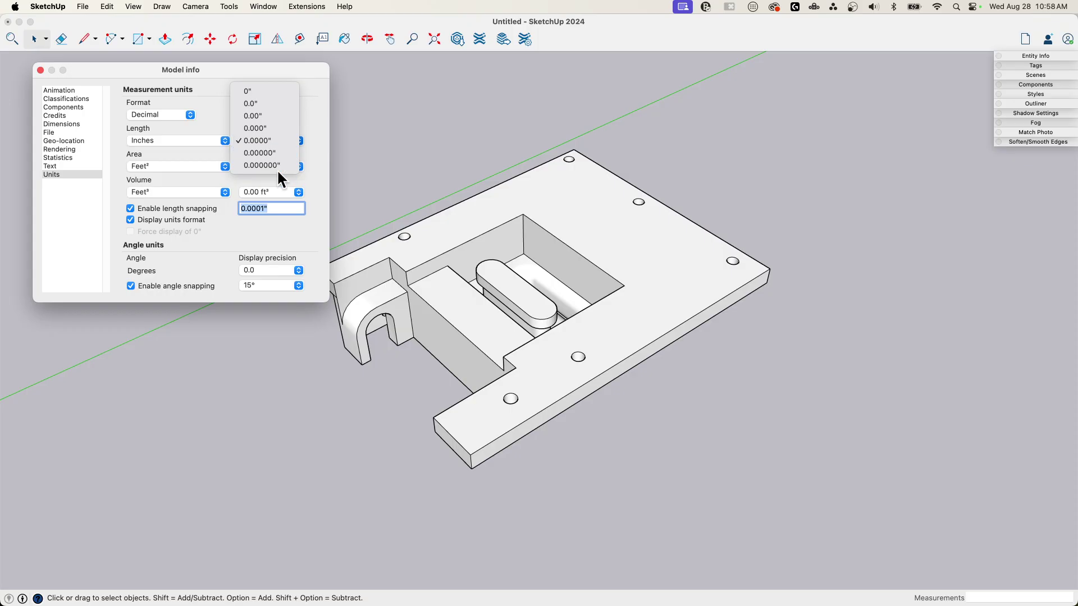
pyautogui.click(176, 117)
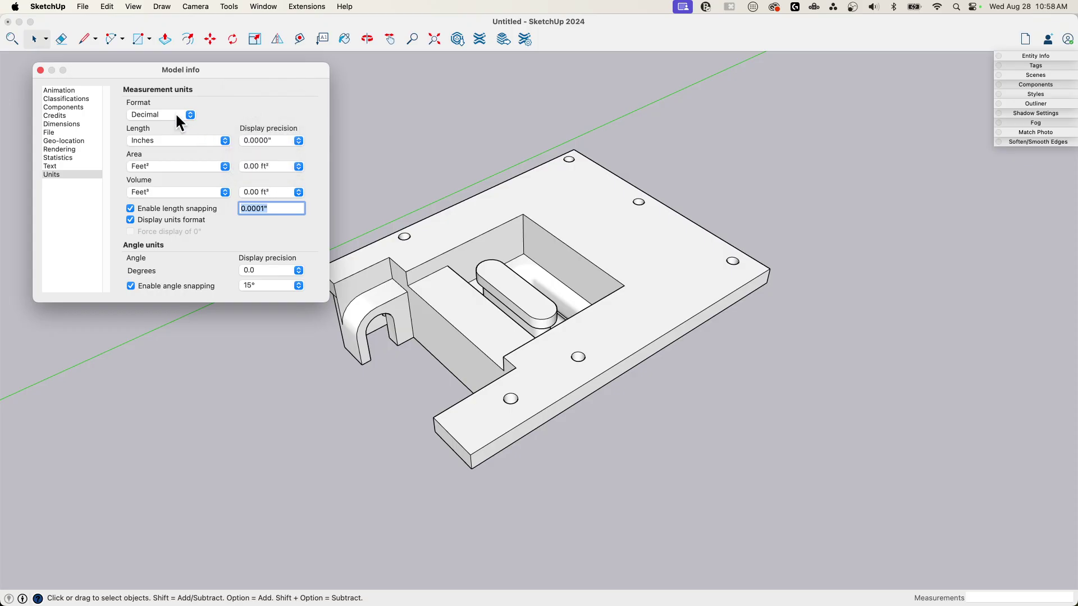
pyautogui.click(190, 115)
pyautogui.click(169, 100)
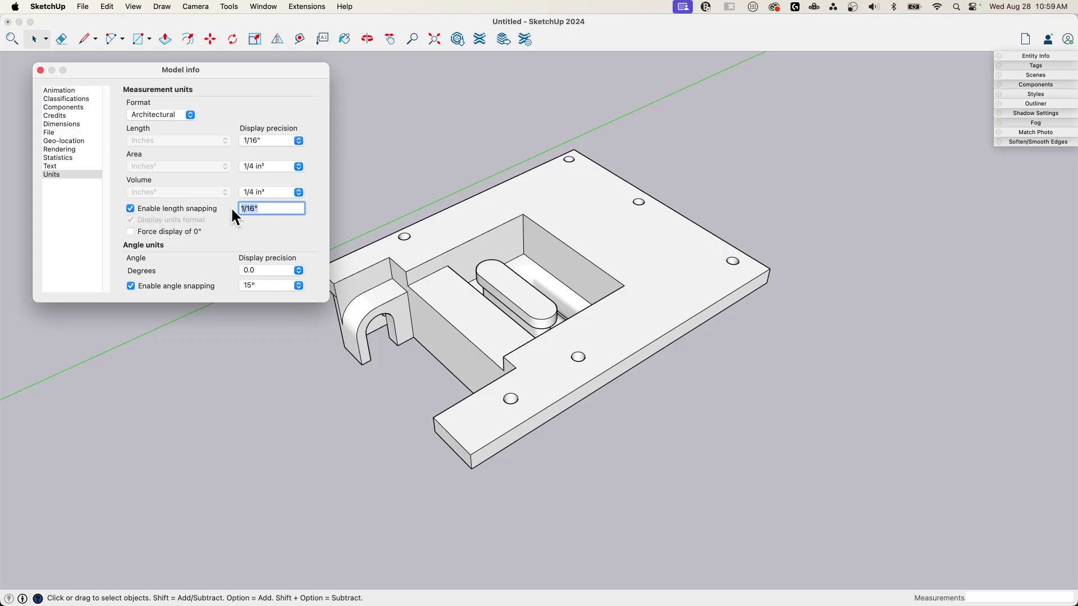
# - Start a test line along the red axis from empty space and check how it snaps near the plate's lower front corner
pyautogui.click(523, 150)
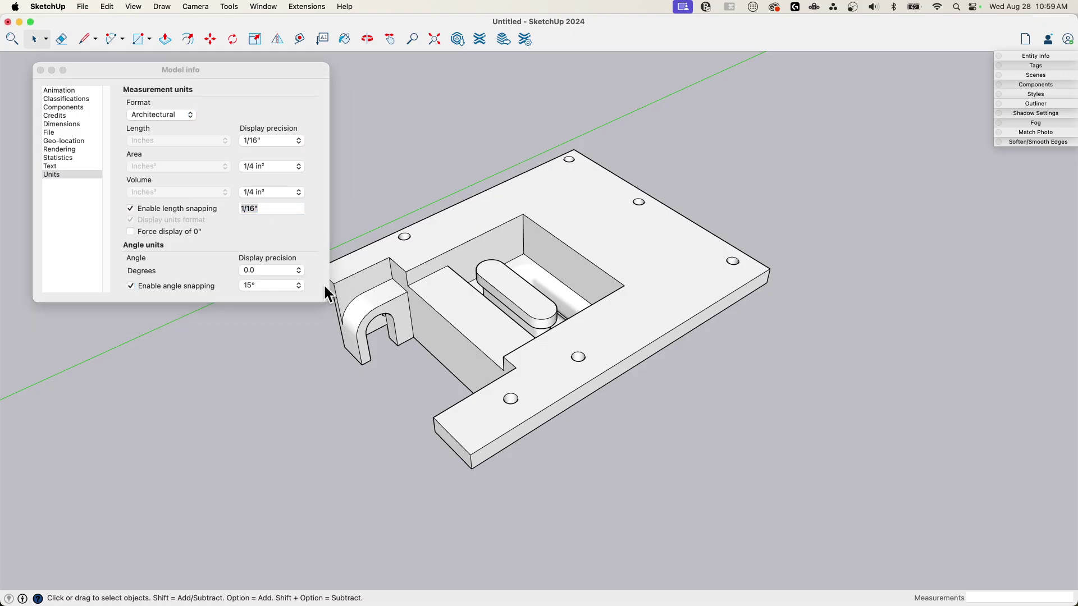
pyautogui.moveTo(359, 236)
pyautogui.mouseDown(button='middle')
pyautogui.moveTo(385, 181)
pyautogui.moveTo(727, 127)
pyautogui.moveTo(736, 201)
pyautogui.moveTo(651, 349)
pyautogui.moveTo(525, 361)
pyautogui.moveTo(554, 366)
pyautogui.mouseUp(button='middle')
pyautogui.press('l')
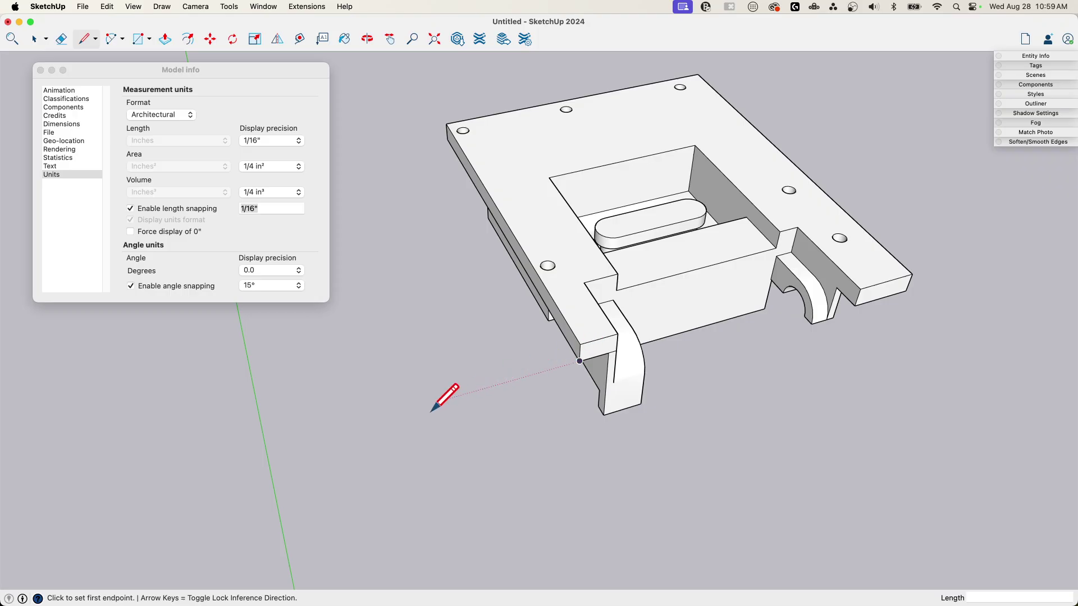
pyautogui.click(389, 416)
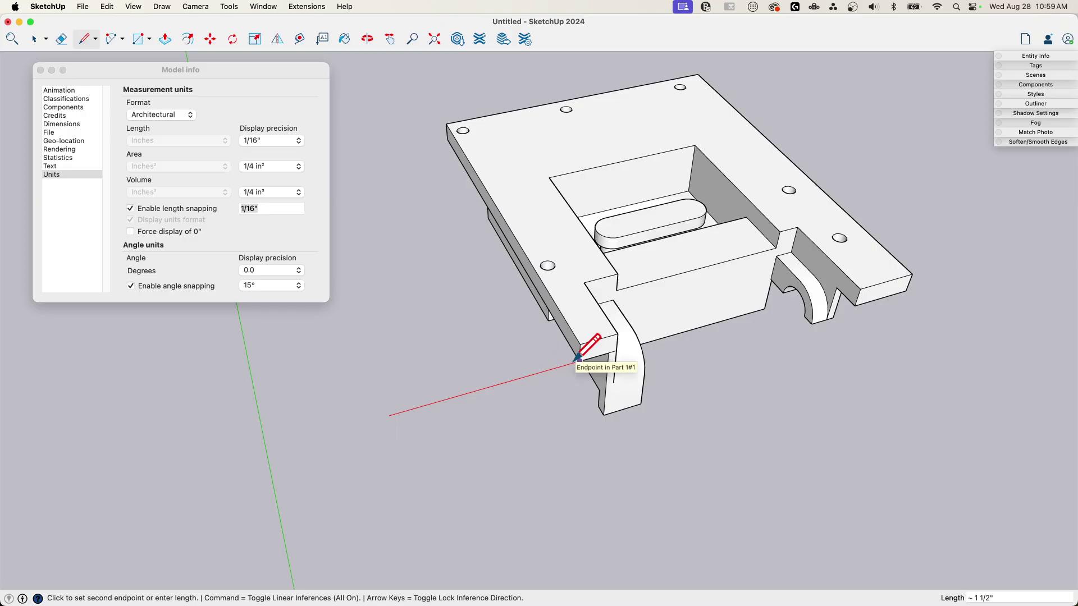
pyautogui.scroll(10, 562, 365)
pyautogui.scroll(-6, 606, 354)
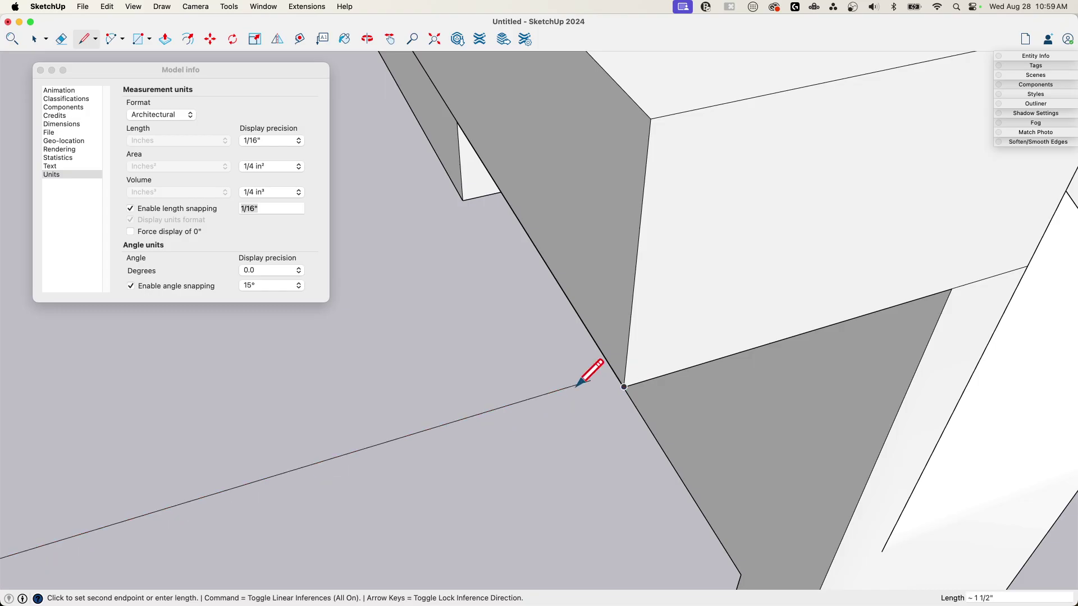
# - Set the length snapping increment to 1/64" and turn length snapping off
pyautogui.click(276, 208)
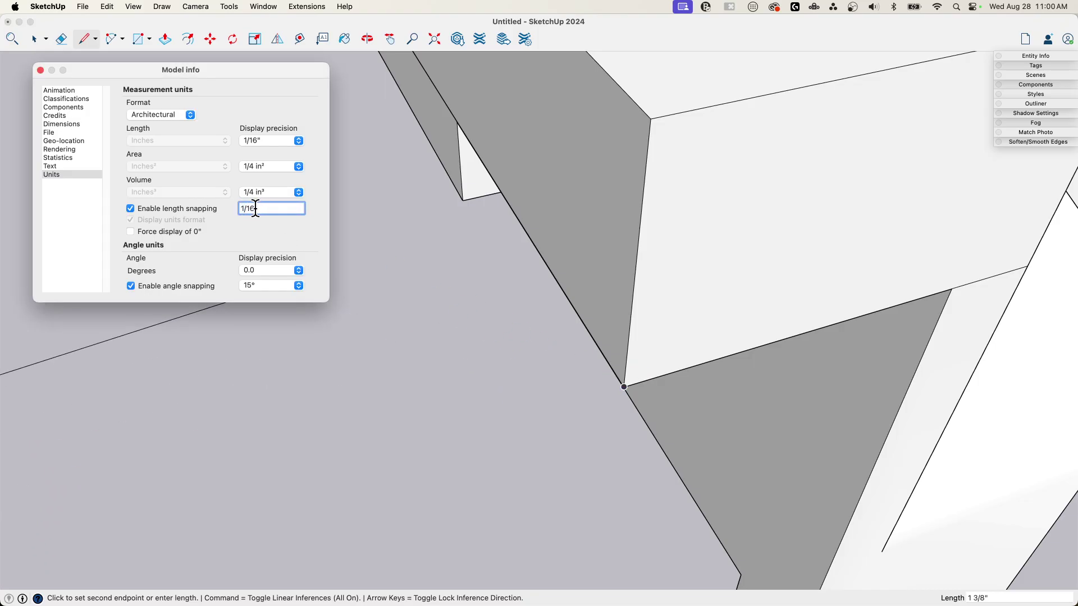
pyautogui.doubleClick(250, 209)
pyautogui.write('64')
pyautogui.press('Return')
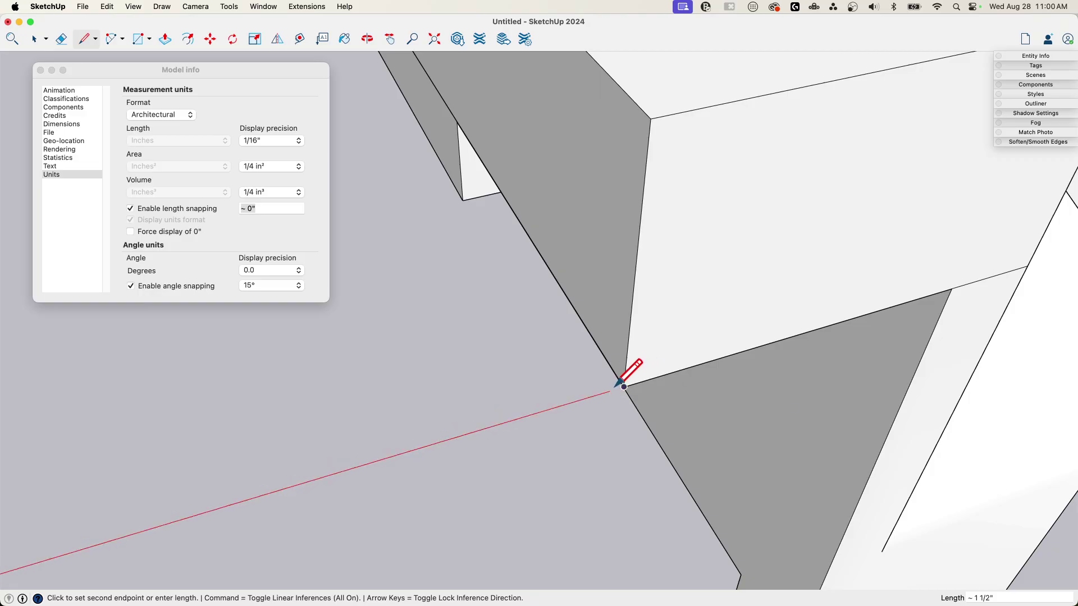
pyautogui.click(272, 209)
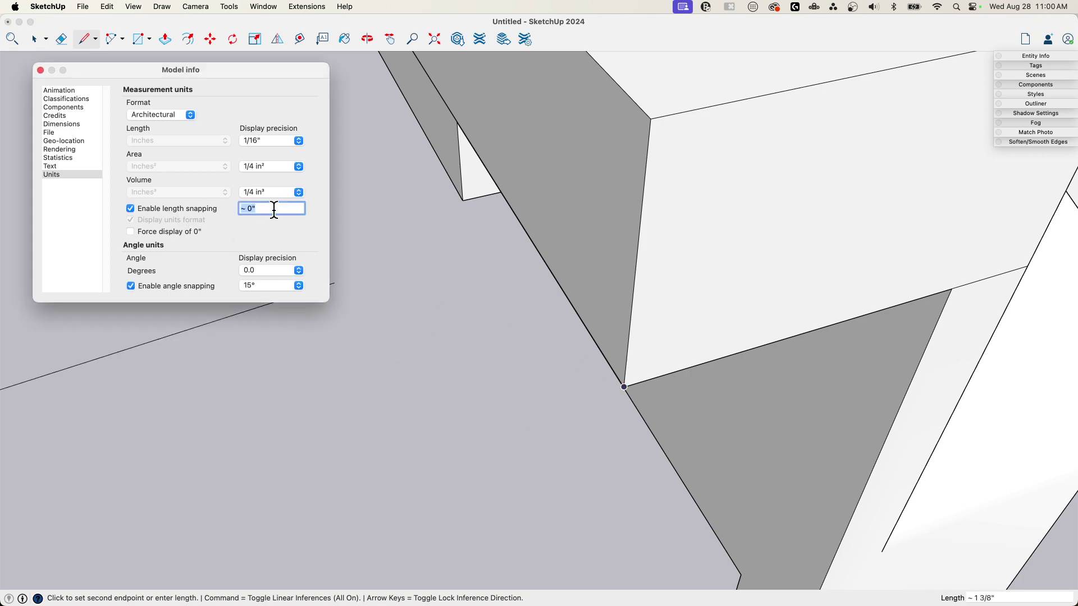
pyautogui.click(130, 208)
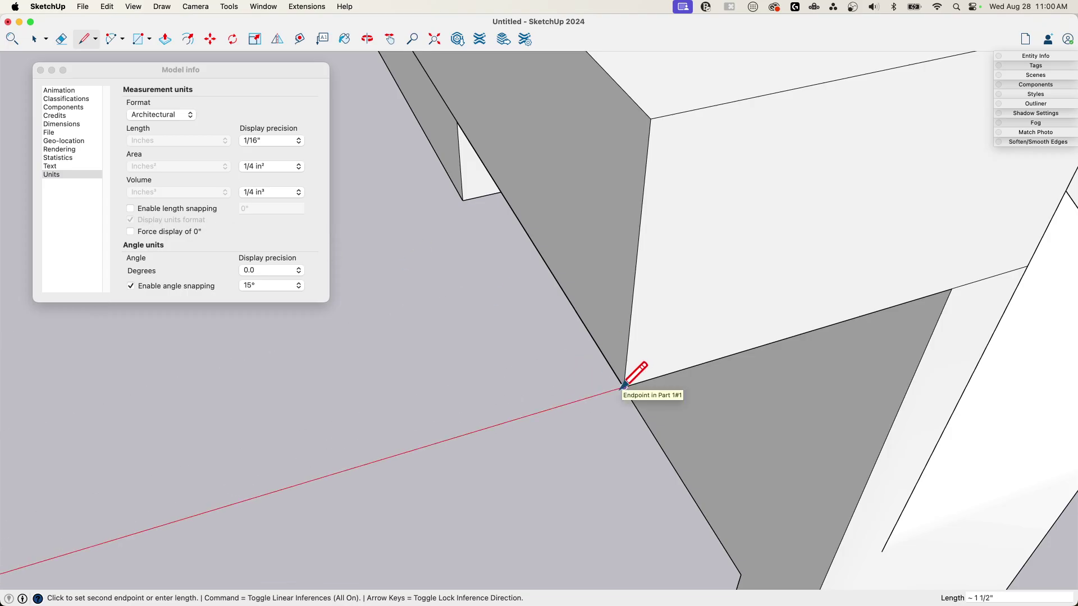
# - Test the line's free endpoint around the plate corner with snapping off, and leave the Line tool without drawing
pyautogui.moveTo(638, 378); pyautogui.dragTo(588, 413, button='middle')
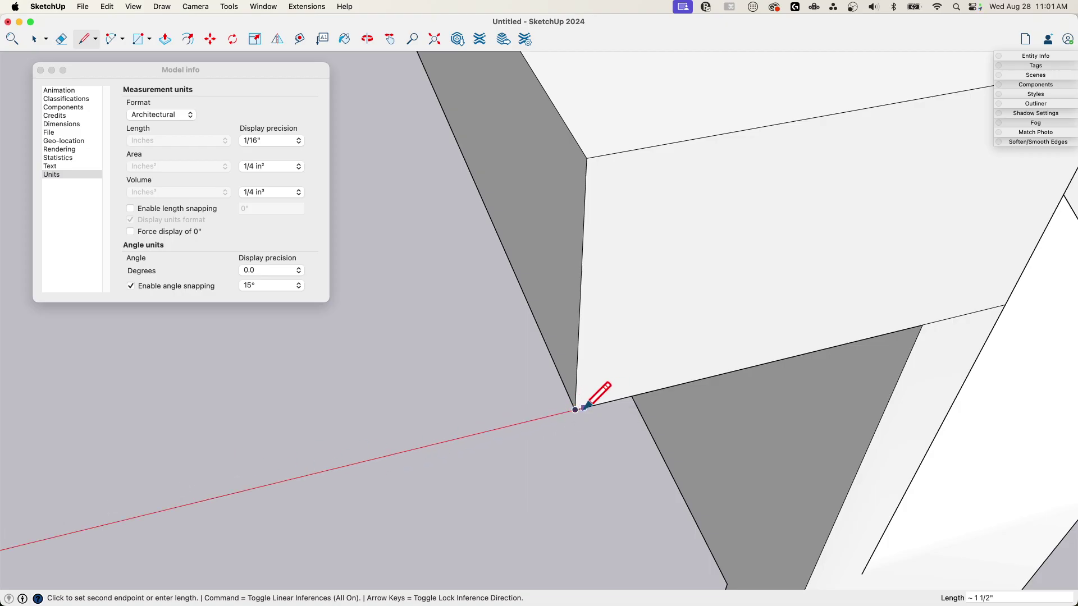
pyautogui.scroll(-3, 575, 409)
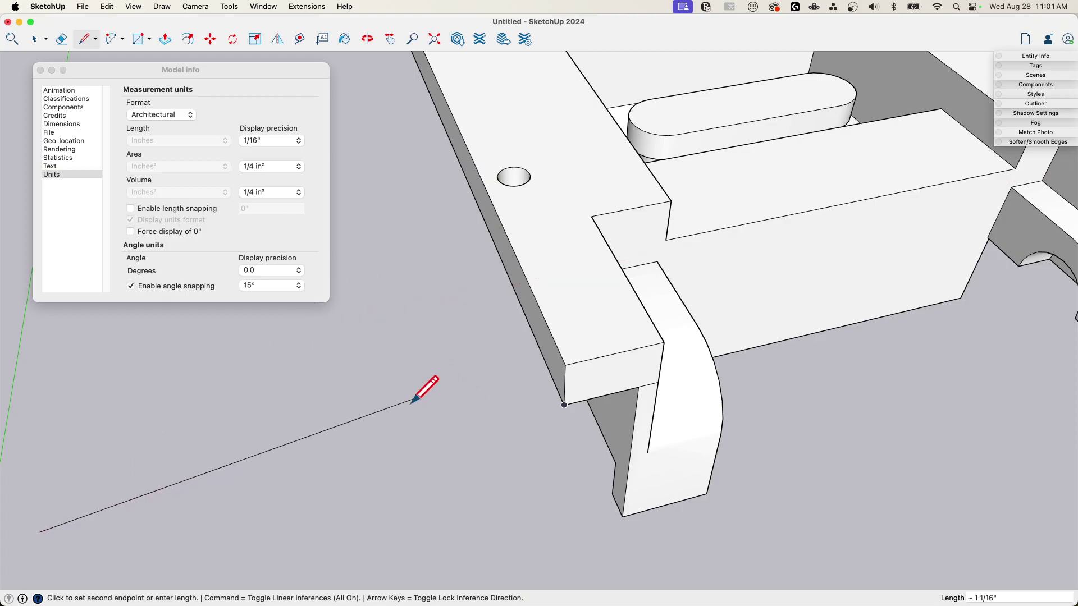
pyautogui.scroll(-1, 155, 295)
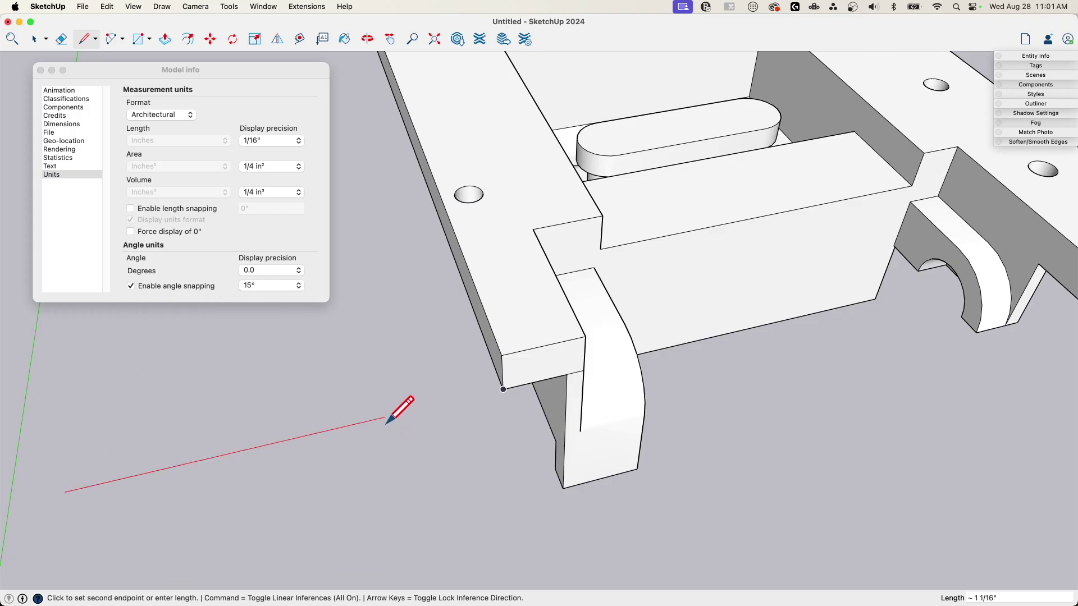
pyautogui.press('space')
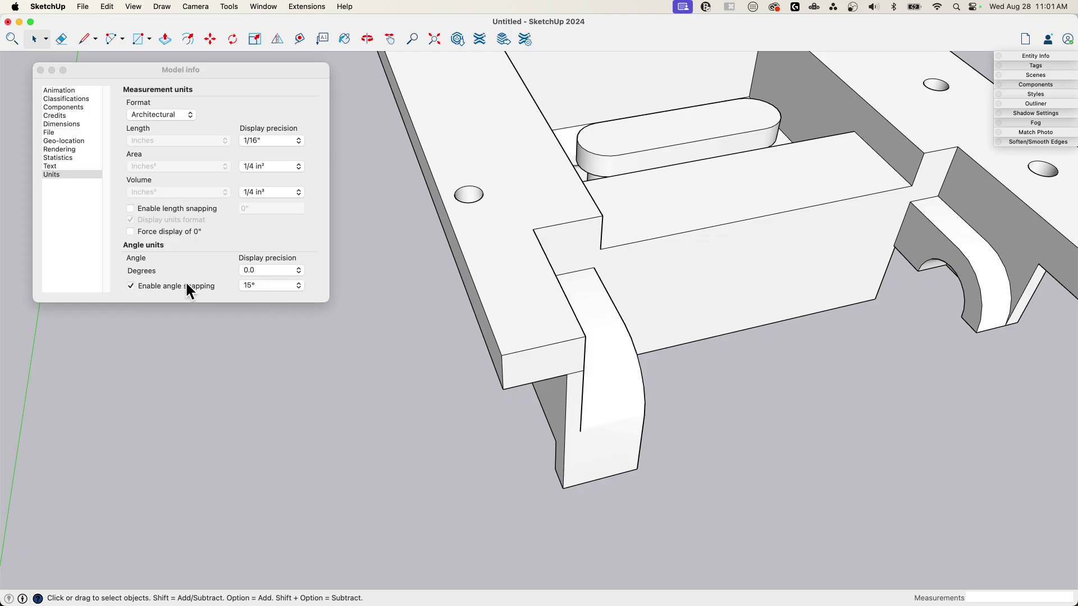
# - Review the available angle snapping increments without changing them and close the model settings
pyautogui.click(273, 286)
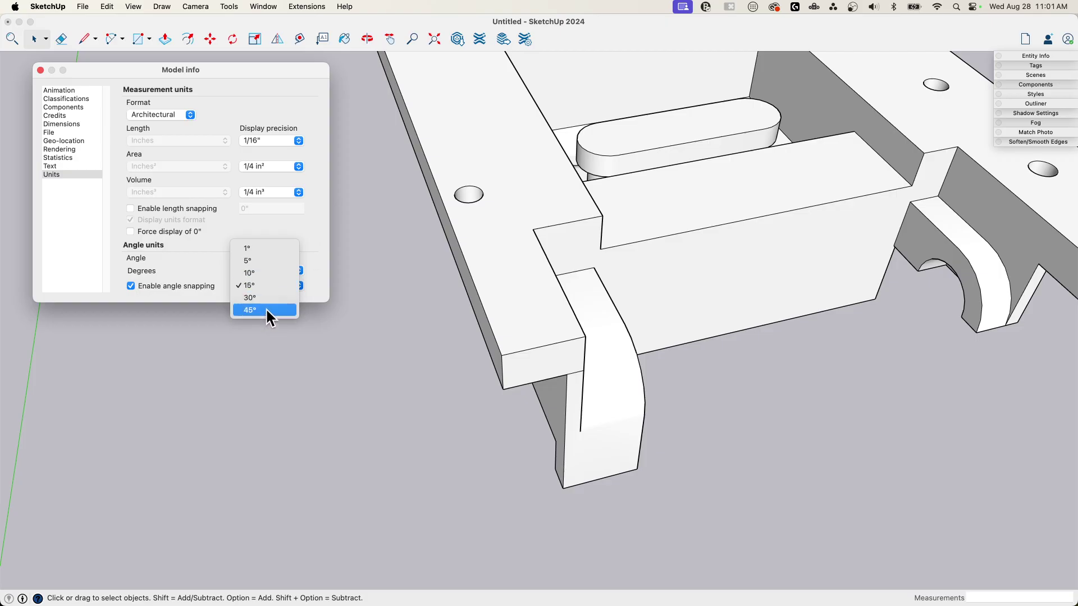
pyautogui.click(322, 227)
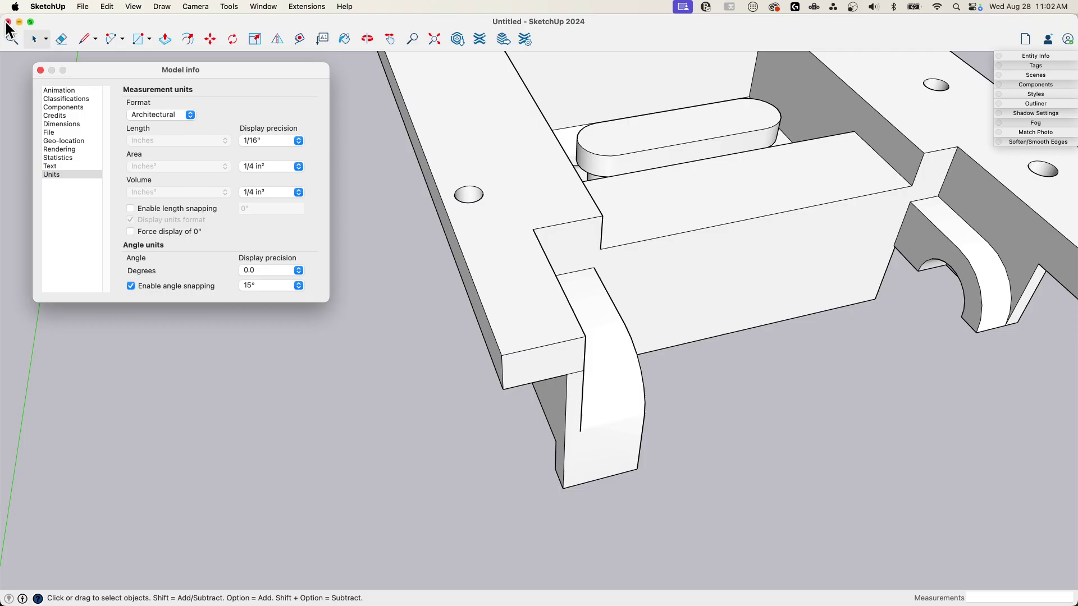
pyautogui.click(40, 71)
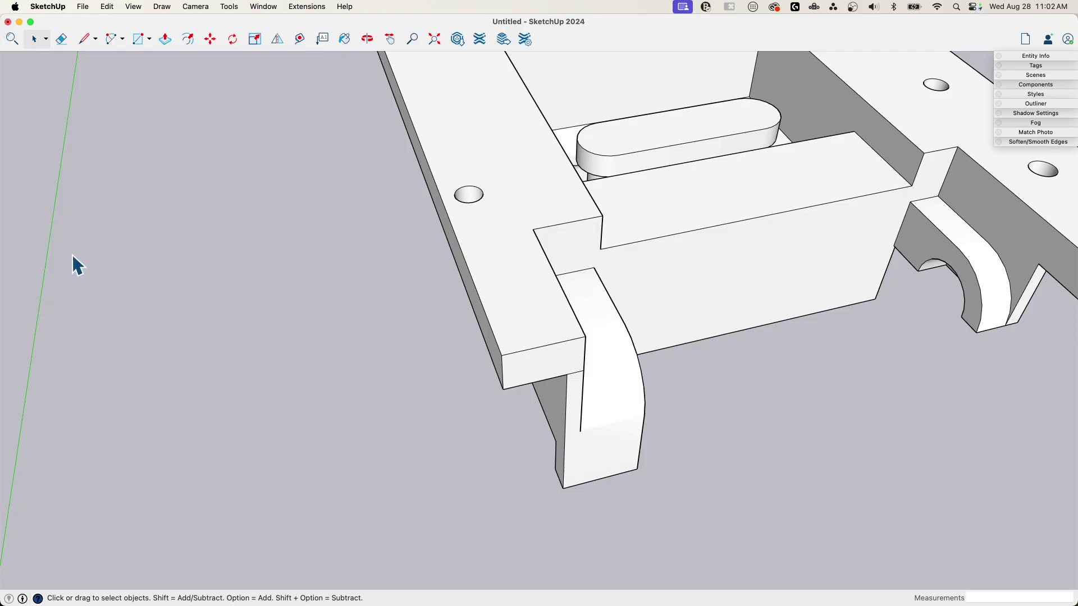
# - Examine the whole part from above and below, including its pocket, arched tab, screw holes and underside
pyautogui.scroll(-10, 78, 265)
pyautogui.moveTo(616, 120); pyautogui.dragTo(353, 120, button='middle')
pyautogui.scroll(5, 380, 116)
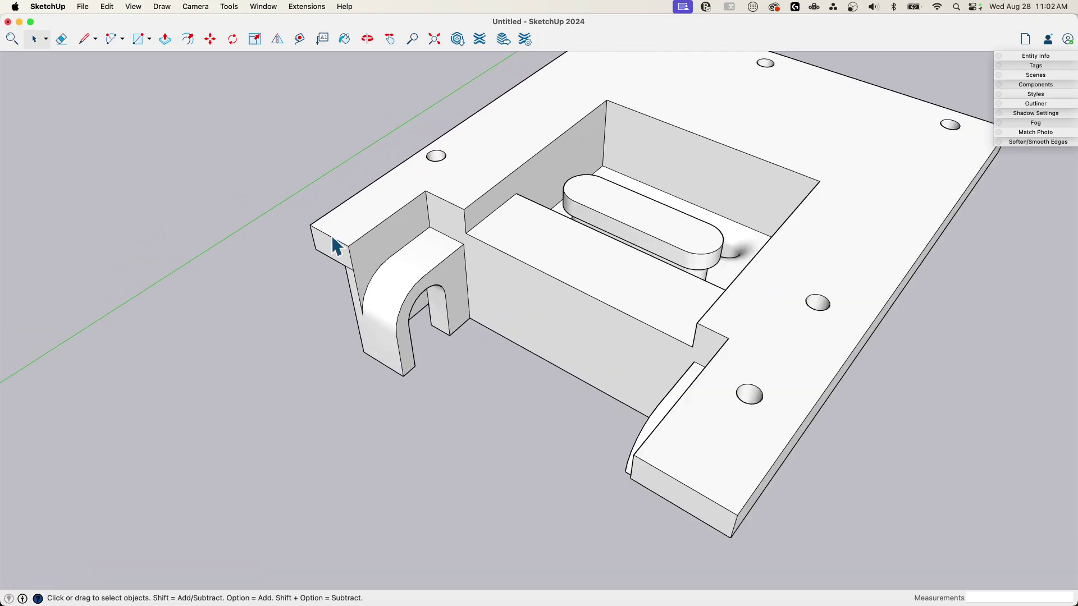
pyautogui.scroll(-3, 483, 409)
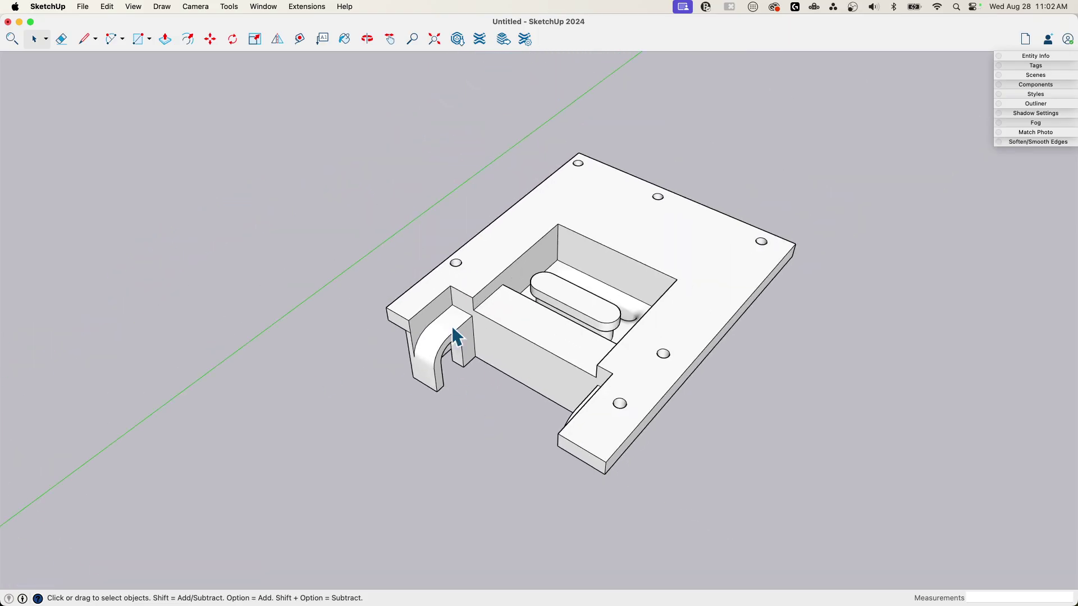
pyautogui.moveTo(452, 313); pyautogui.dragTo(566, 405, button='middle')
pyautogui.moveTo(607, 250); pyautogui.dragTo(410, 226, button='middle')
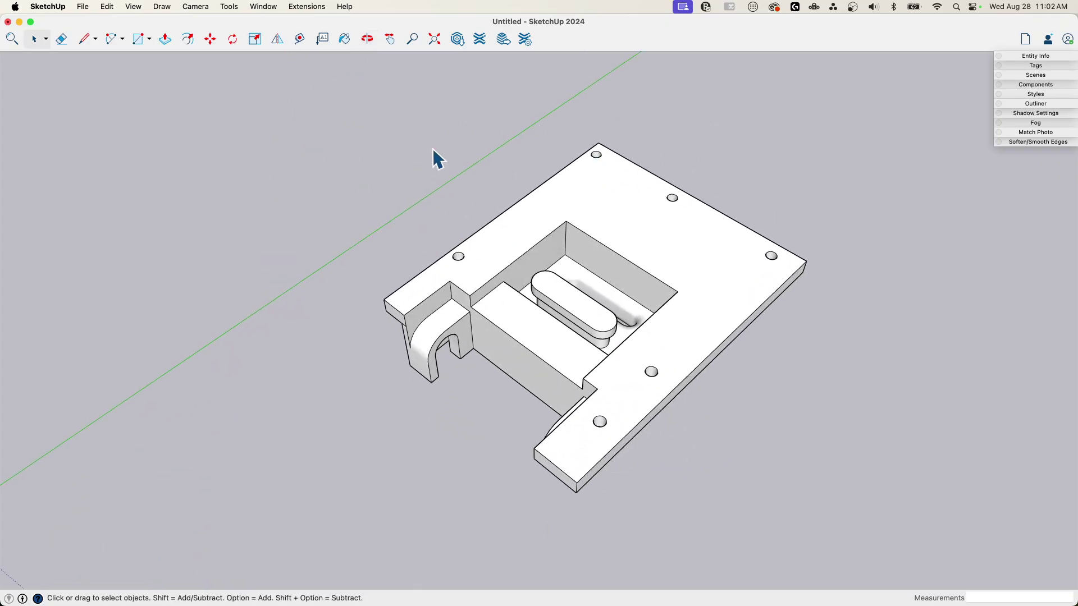
pyautogui.moveTo(598, 323); pyautogui.dragTo(618, 278, button='middle')
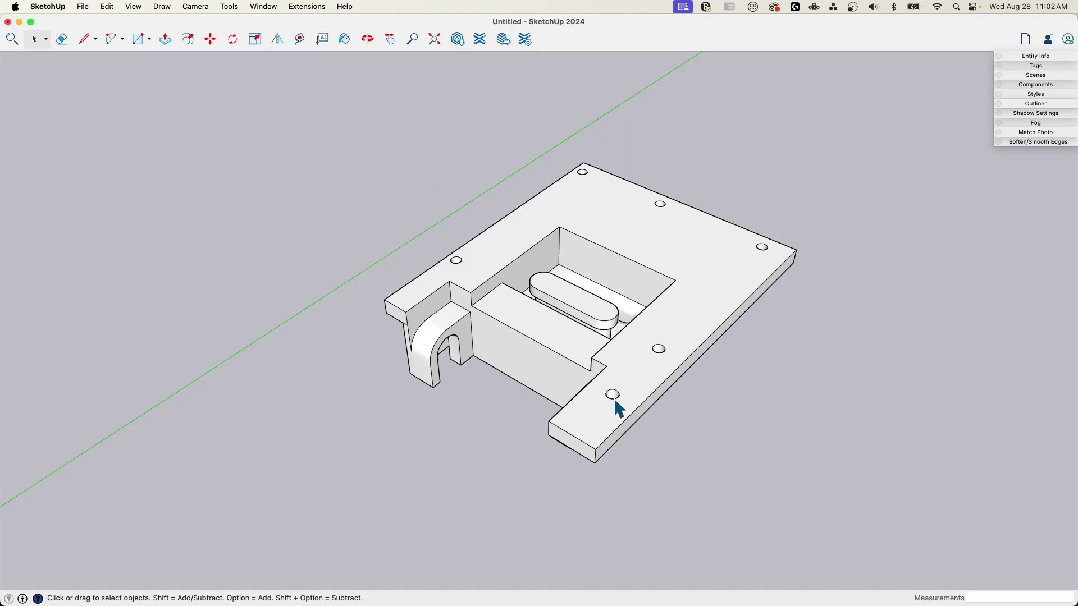
pyautogui.moveTo(719, 396); pyautogui.dragTo(662, 413, button='middle')
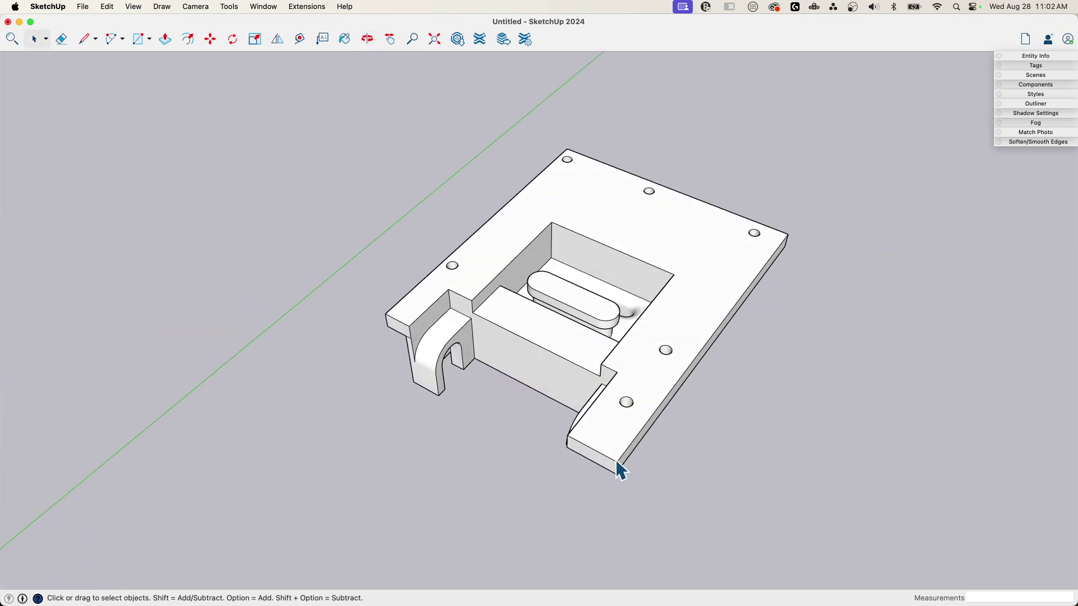
pyautogui.moveTo(617, 469); pyautogui.dragTo(504, 140, button='middle')
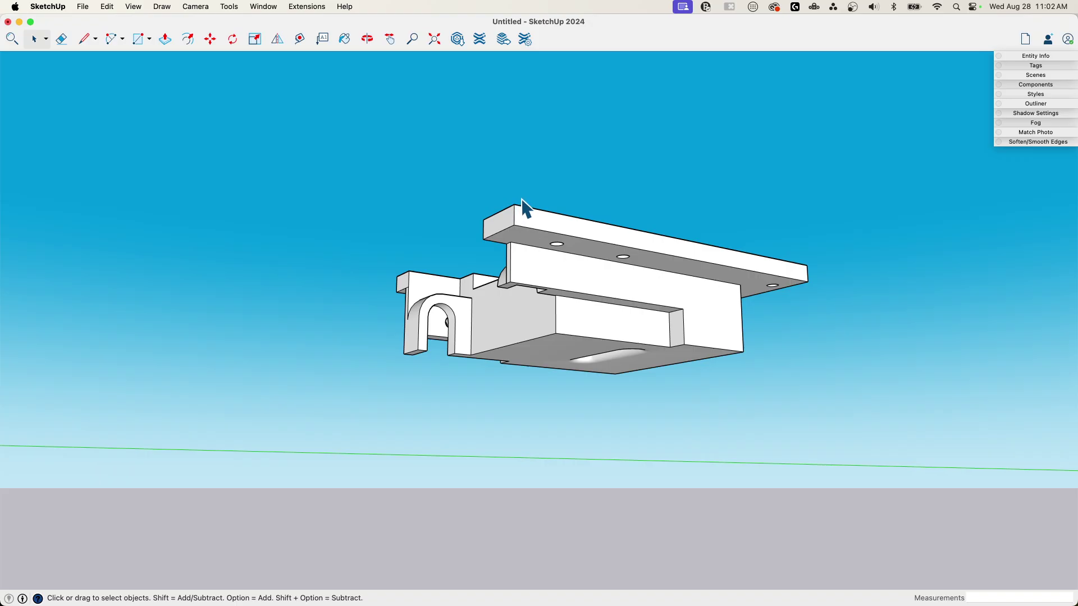
pyautogui.moveTo(522, 201); pyautogui.dragTo(528, 431, button='middle')
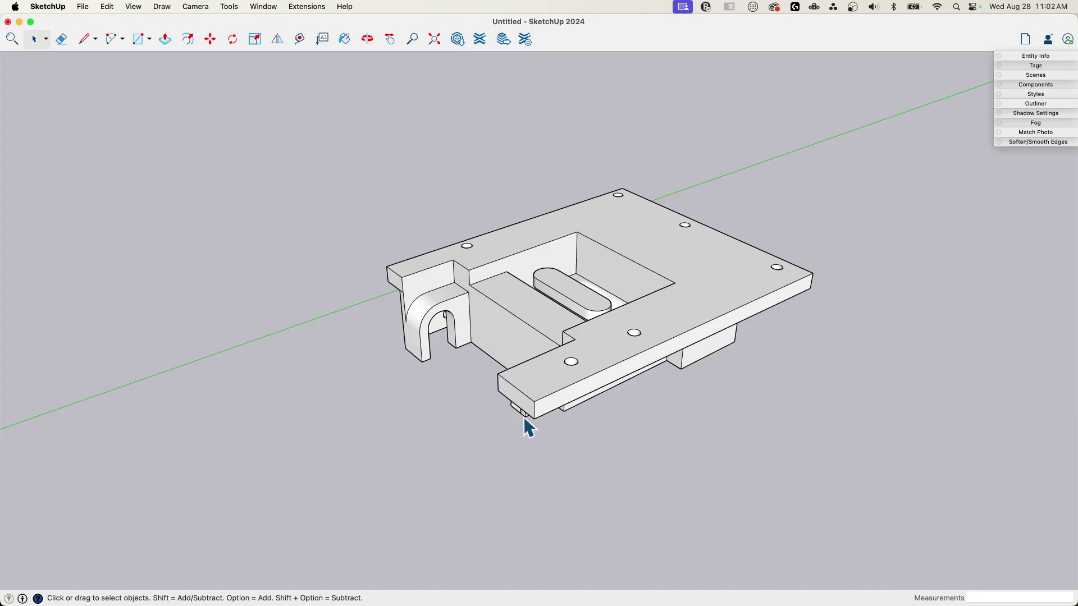
# - Check the part's hidden interior in X-ray view, restore the opaque view, and examine its long side and central pocket
pyautogui.press('x')
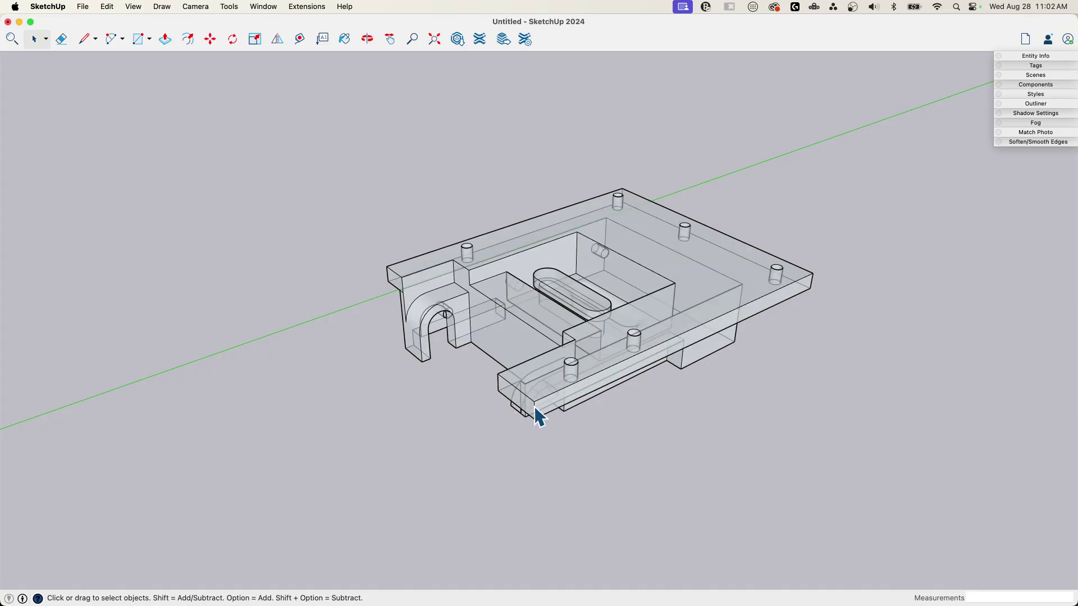
pyautogui.press('x')
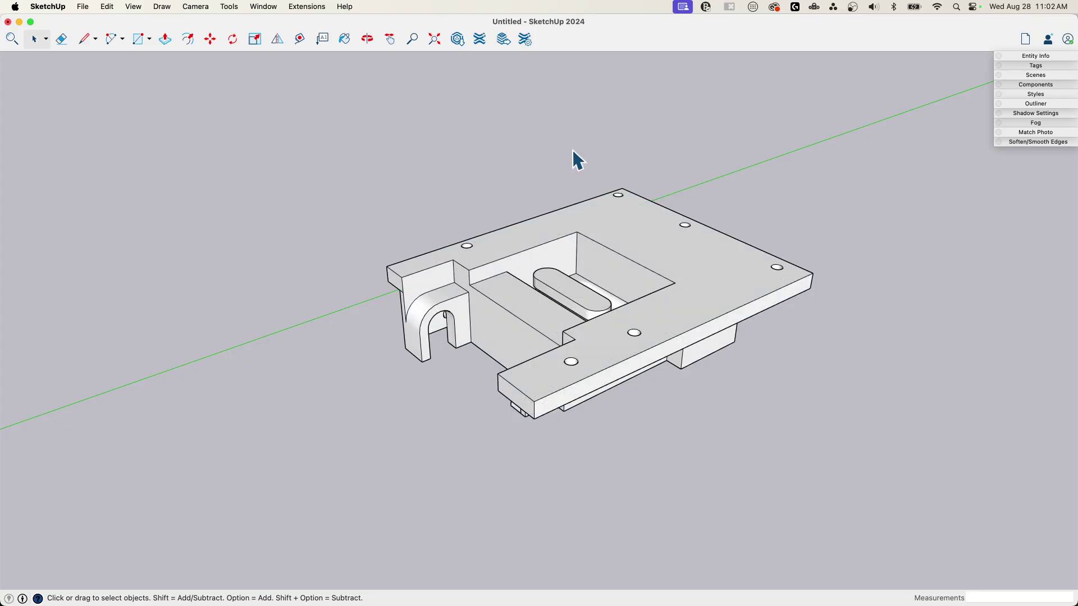
pyautogui.moveTo(572, 211); pyautogui.dragTo(465, 244, button='middle')
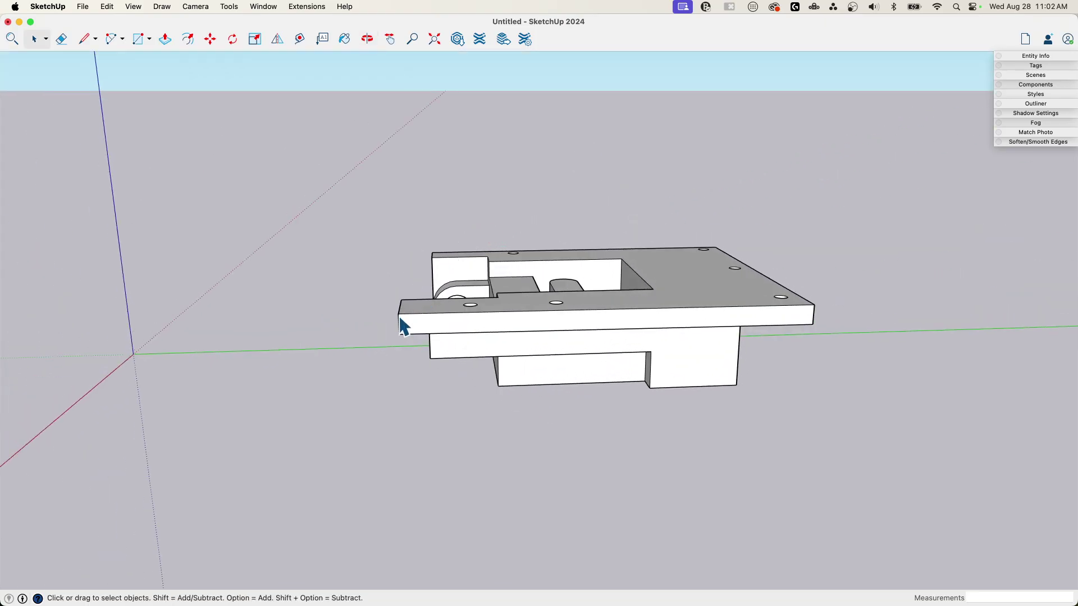
pyautogui.moveTo(404, 323); pyautogui.dragTo(861, 510, button='middle')
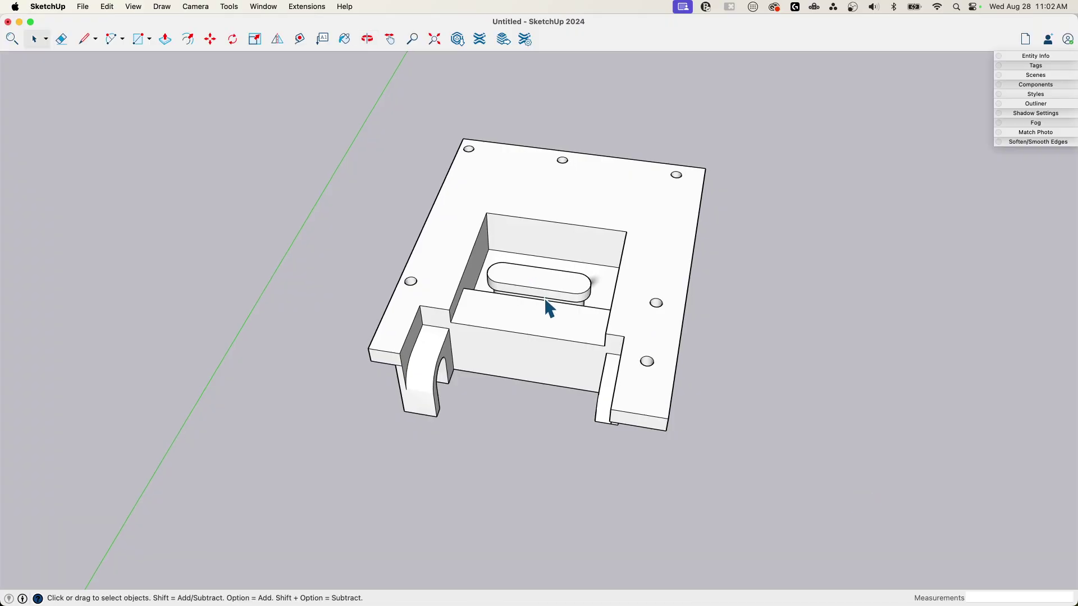
pyautogui.moveTo(548, 306); pyautogui.dragTo(787, 337, button='middle')
pyautogui.moveTo(498, 311); pyautogui.dragTo(567, 206, button='middle')
pyautogui.moveTo(846, 238); pyautogui.dragTo(686, 298, button='middle')
pyautogui.moveTo(618, 283); pyautogui.dragTo(508, 303, button='middle')
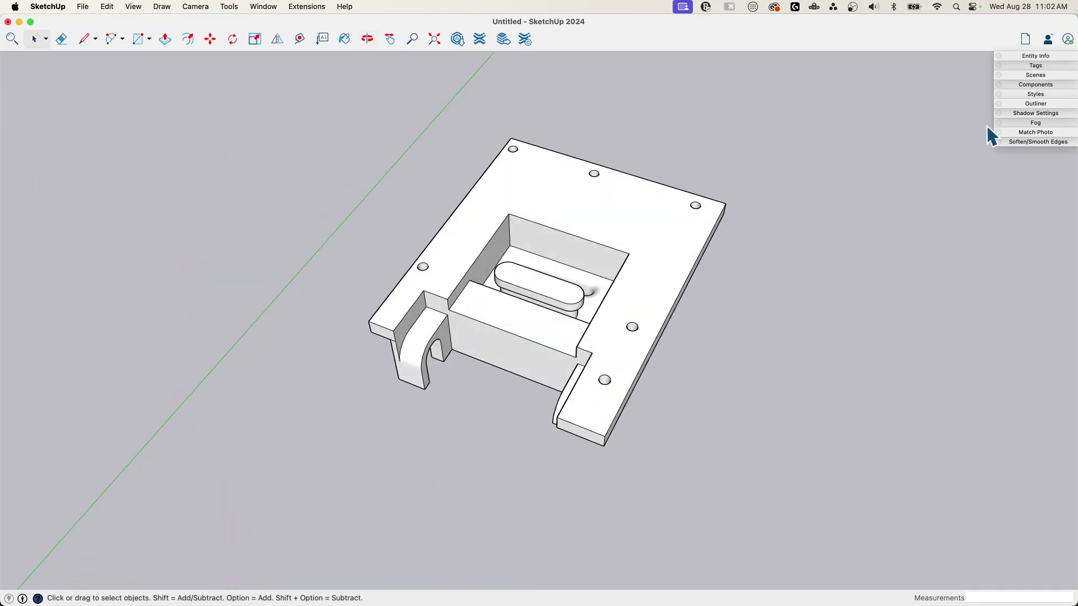
# - Set the edge color in the current style to By axis
pyautogui.click(1024, 94)
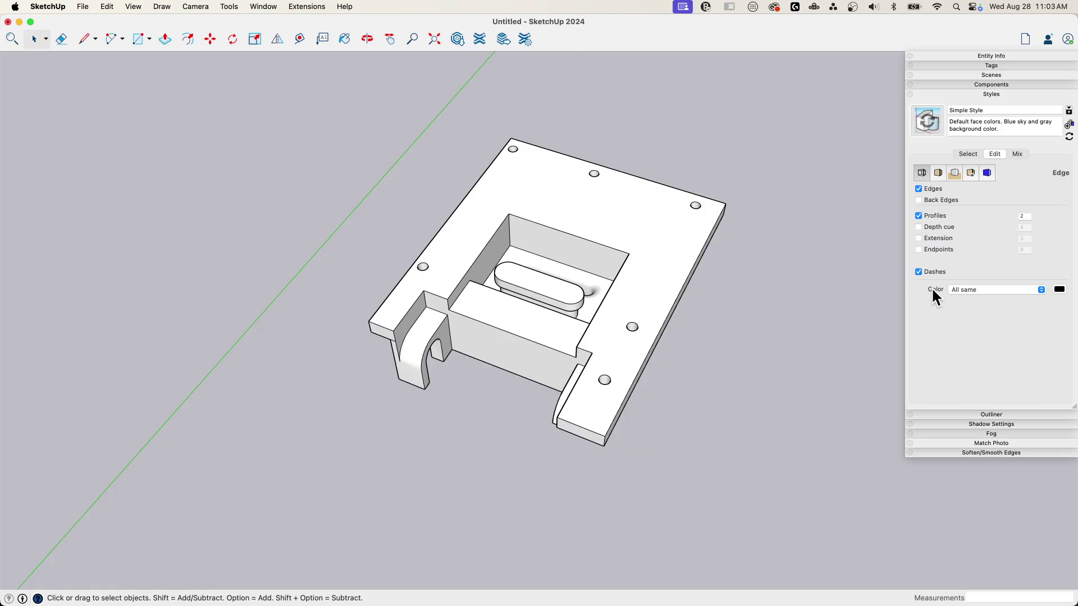
pyautogui.click(1014, 289)
pyautogui.click(958, 314)
# - Examine which edges of the plate and arched tab are colored by axis, comparing them with the model axes
pyautogui.moveTo(730, 361); pyautogui.dragTo(786, 267, button='middle')
pyautogui.moveTo(607, 272); pyautogui.dragTo(393, 317, button='middle')
pyautogui.moveTo(770, 369); pyautogui.dragTo(668, 371, button='middle')
pyautogui.scroll(-3, 710, 359)
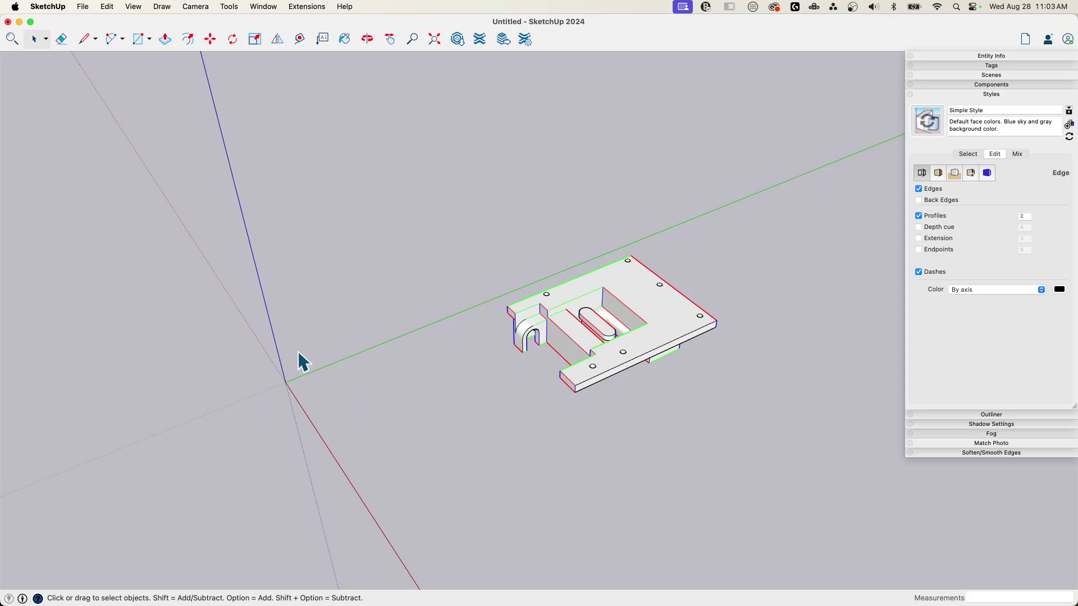
pyautogui.scroll(6, 609, 315)
pyautogui.moveTo(454, 393); pyautogui.dragTo(454, 393, button='middle')
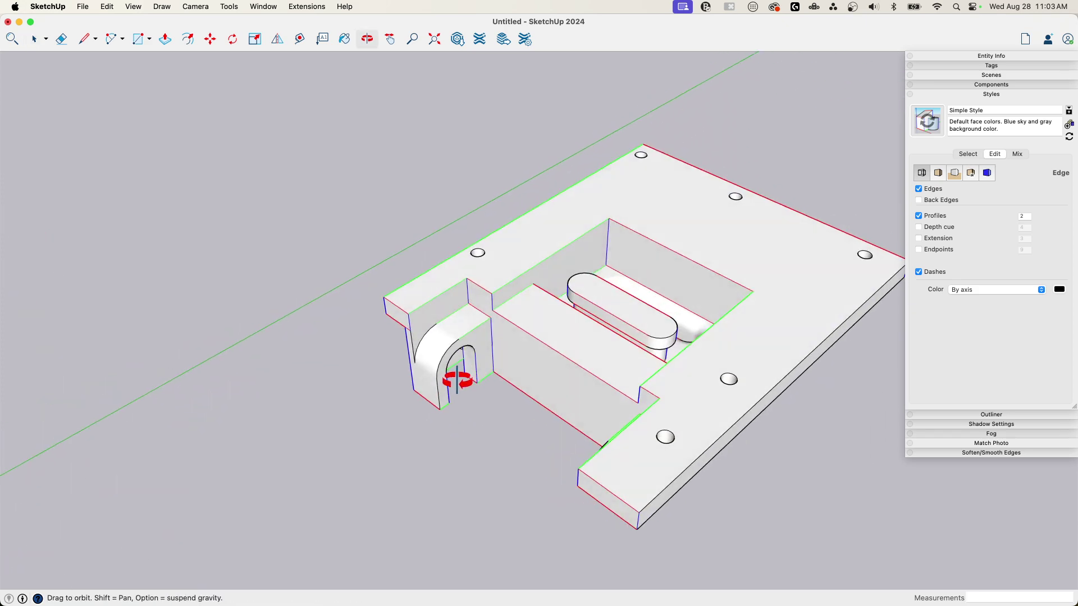
pyautogui.scroll(5, 458, 381)
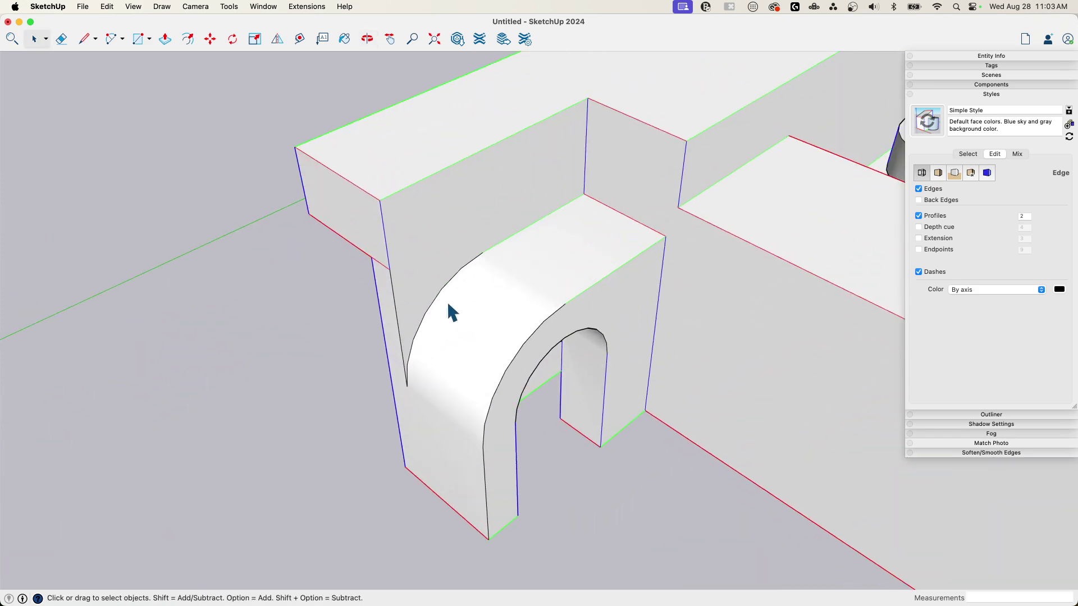
pyautogui.scroll(-6, 408, 395)
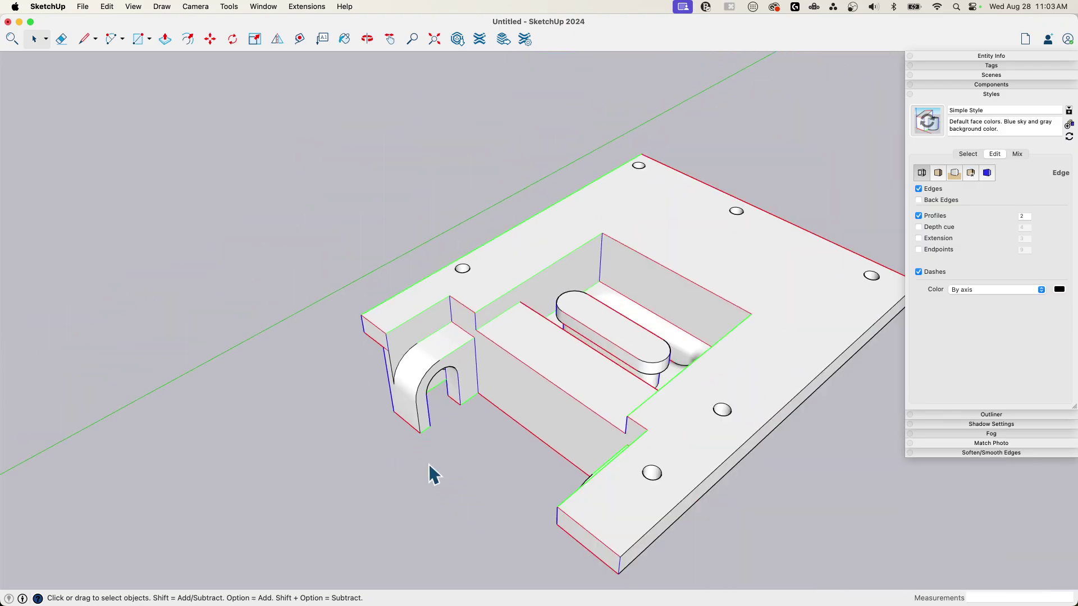
pyautogui.scroll(-3, 424, 388)
pyautogui.scroll(-3, 449, 467)
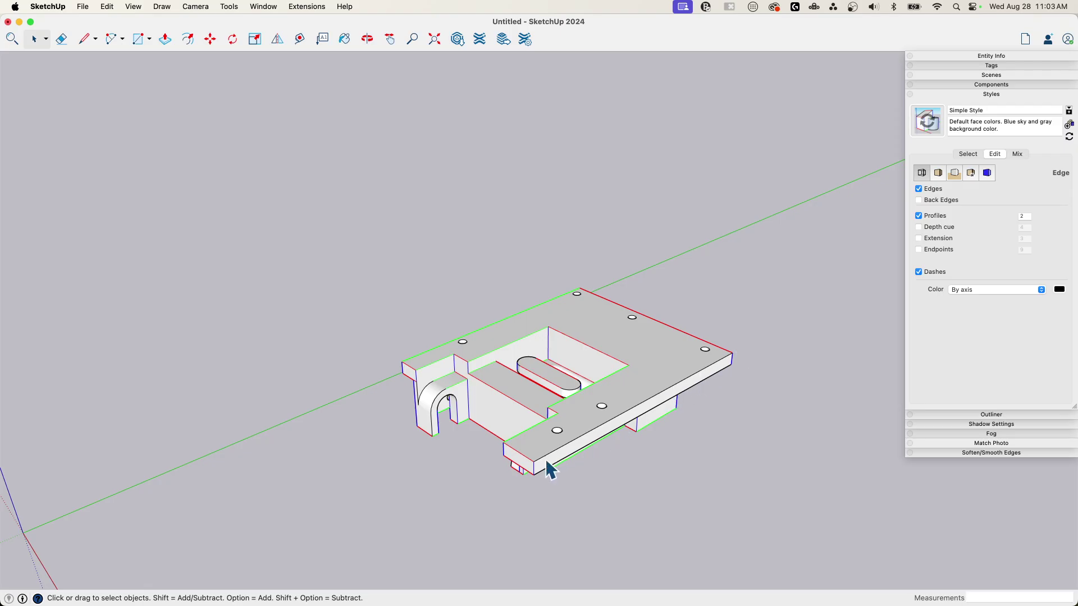
# - Draw a reference line about 3 3/4" long on the plate's top face, from its near corner along the green axis to the far edge
pyautogui.moveTo(616, 449)
pyautogui.mouseDown(button='middle')
pyautogui.moveTo(575, 508)
pyautogui.moveTo(579, 474)
pyautogui.mouseUp(button='middle')
pyautogui.press('l')
pyautogui.click(515, 491)
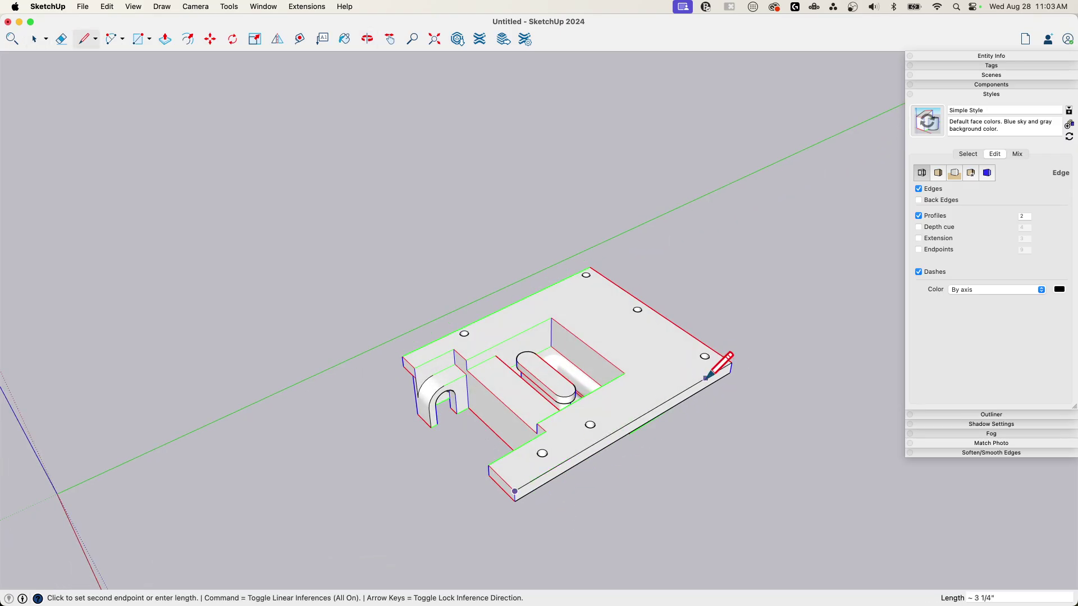
pyautogui.scroll(5, 731, 358)
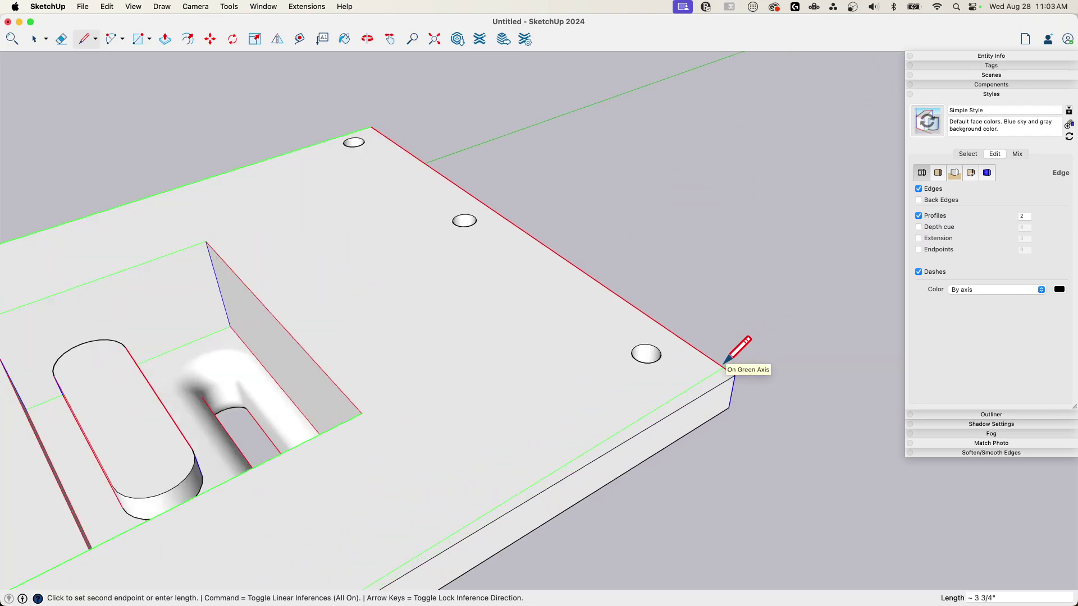
pyautogui.press('o')
pyautogui.moveTo(752, 379); pyautogui.dragTo(404, 377)
pyautogui.press('space')
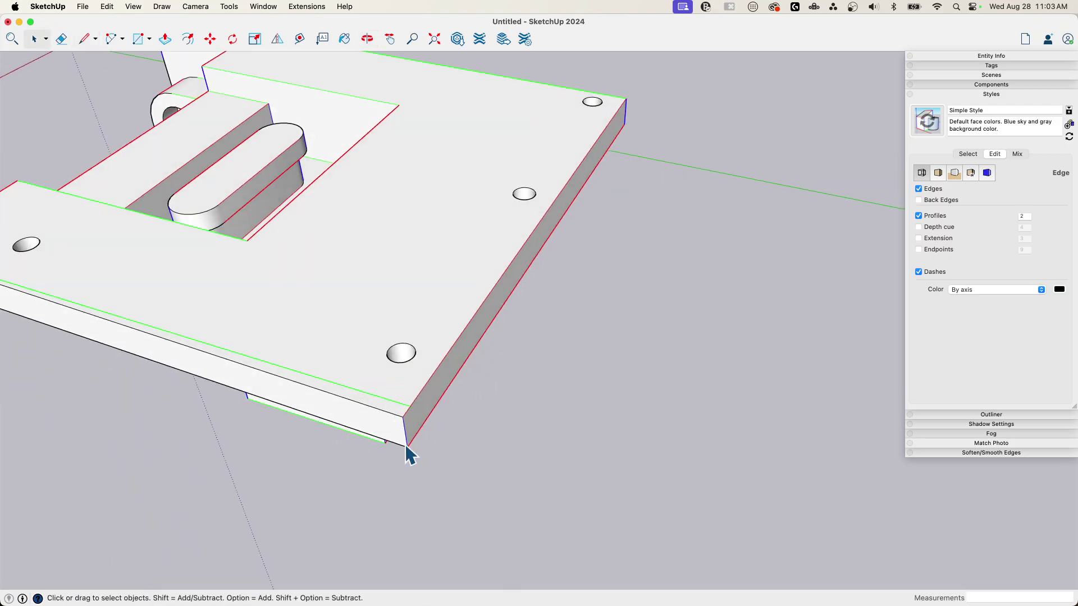
# - Open the plate for editing and move the vertical edge at its off-axis corner 1/16" onto the end of the reference line
pyautogui.click(408, 435)
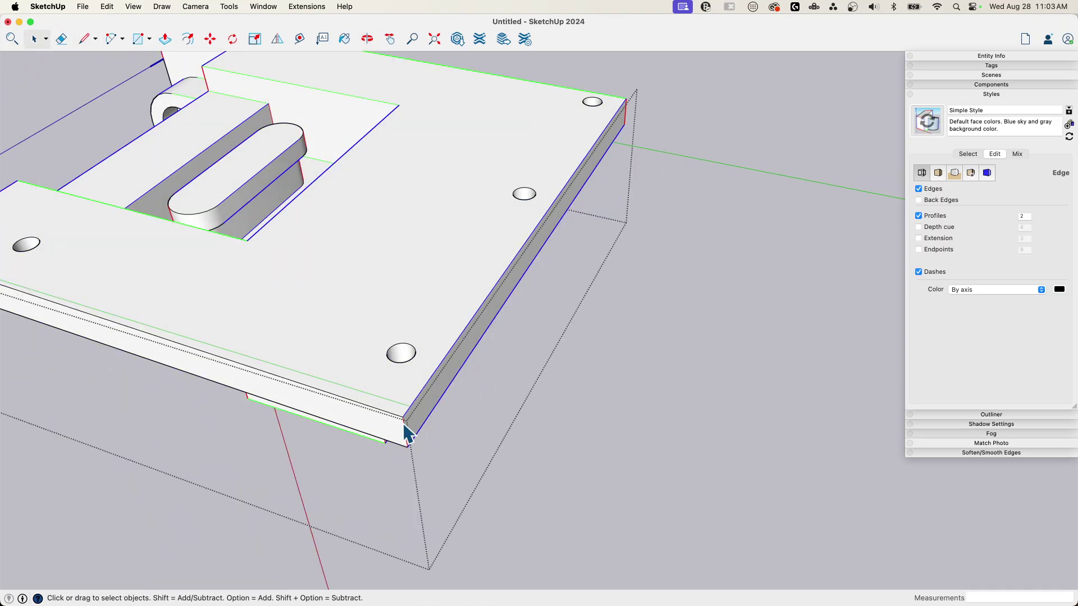
pyautogui.press('m')
pyautogui.click(402, 419)
pyautogui.click(411, 406)
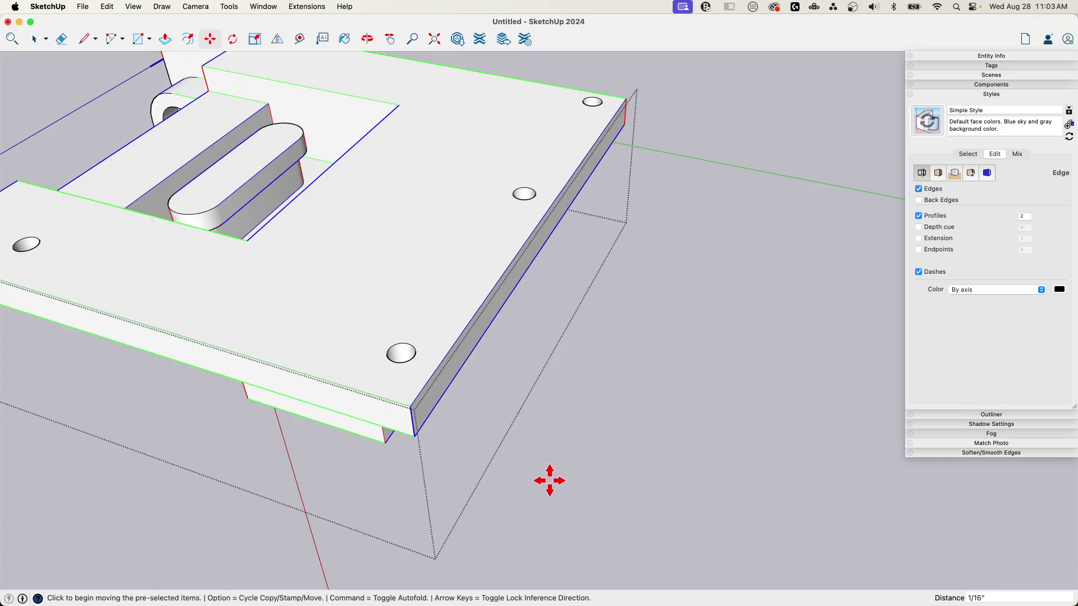
pyautogui.press('space')
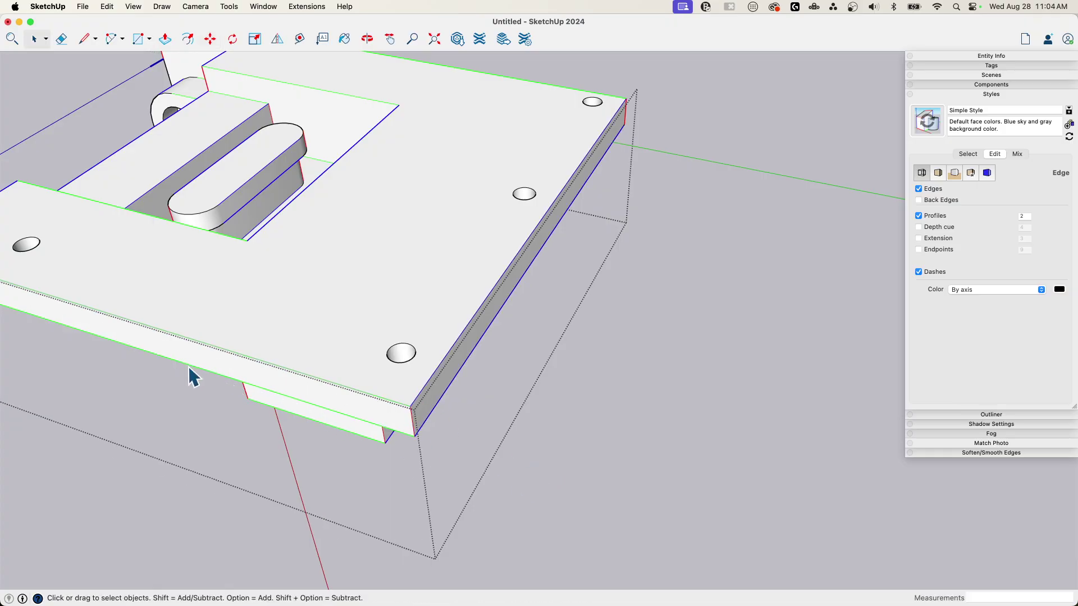
# - Examine the corrected long side and the rest of the part, checking the edge colors for axis alignment
pyautogui.moveTo(206, 383); pyautogui.dragTo(712, 294, button='middle')
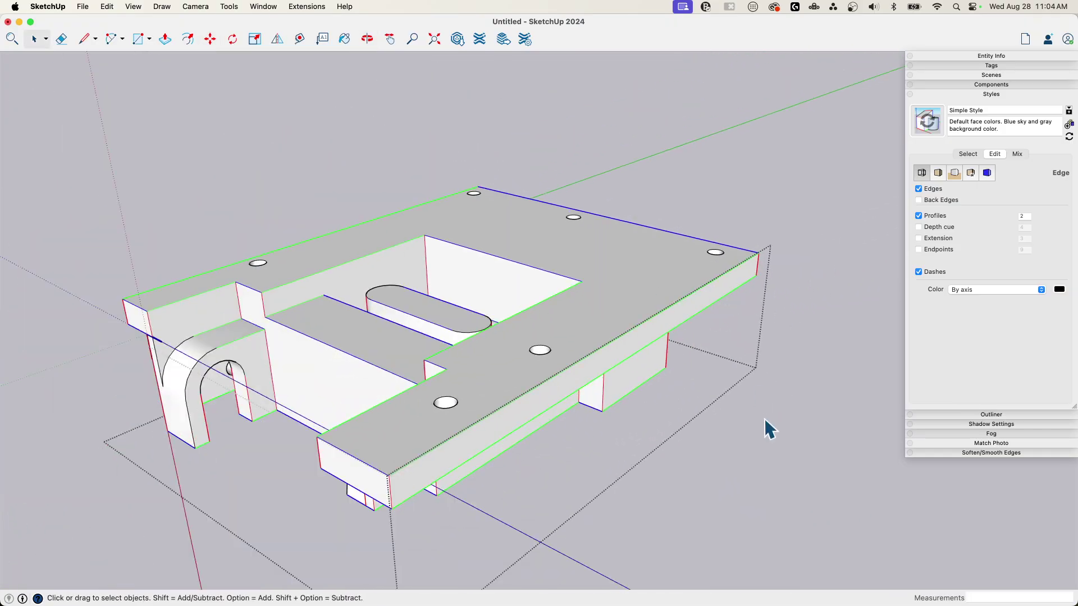
pyautogui.moveTo(655, 449); pyautogui.dragTo(562, 411, button='middle')
pyautogui.moveTo(667, 282); pyautogui.dragTo(661, 145, button='middle')
pyautogui.moveTo(391, 442); pyautogui.dragTo(320, 508, button='middle')
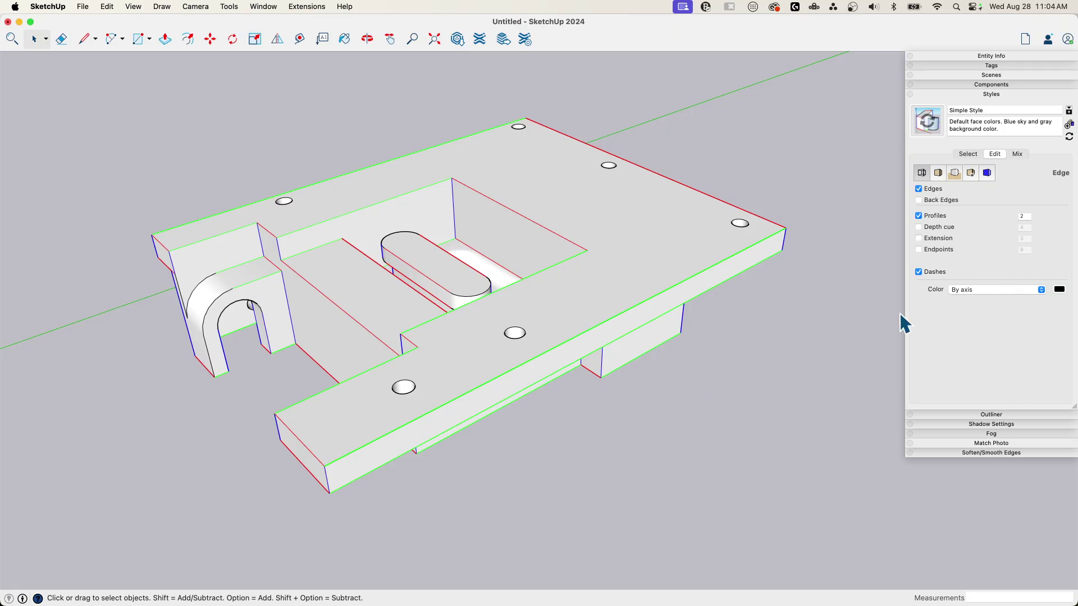
pyautogui.moveTo(597, 334); pyautogui.dragTo(803, 293, button='middle')
pyautogui.scroll(-4, 803, 293)
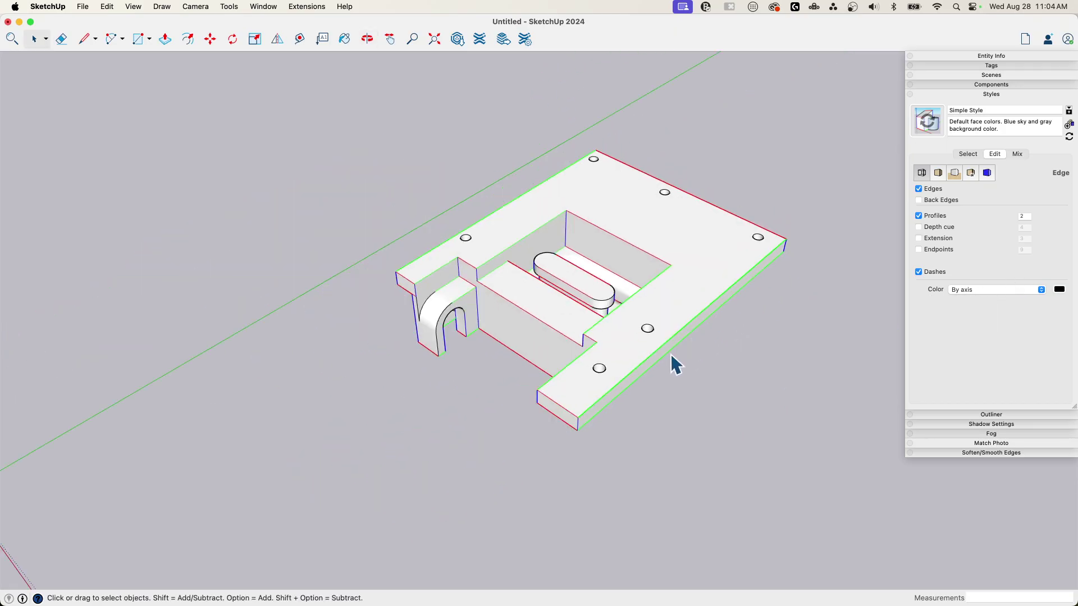
pyautogui.scroll(3, 670, 354)
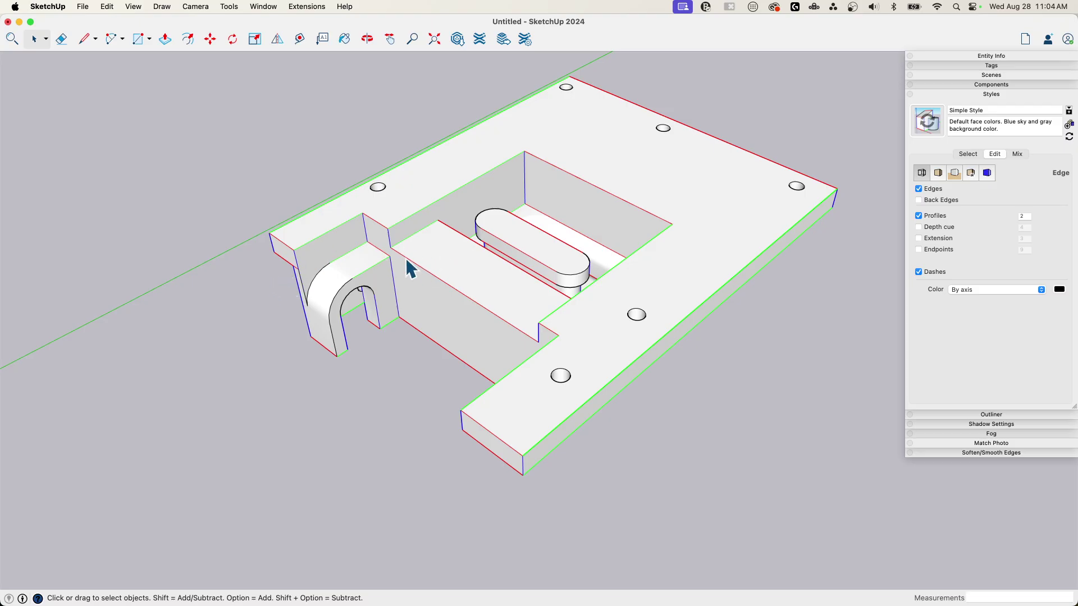
pyautogui.moveTo(348, 303); pyautogui.dragTo(395, 308, button='middle')
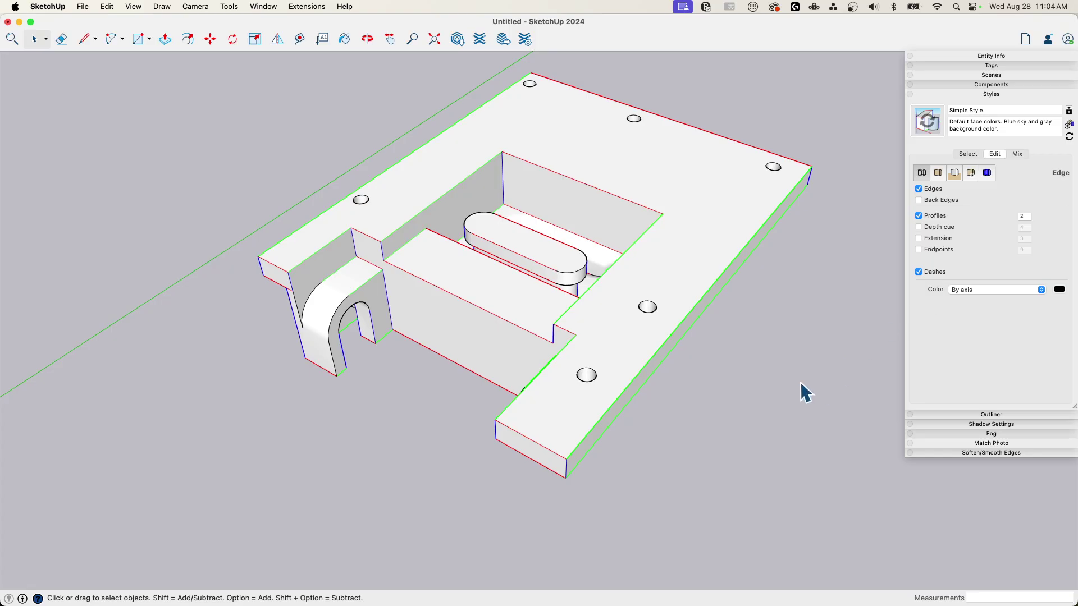